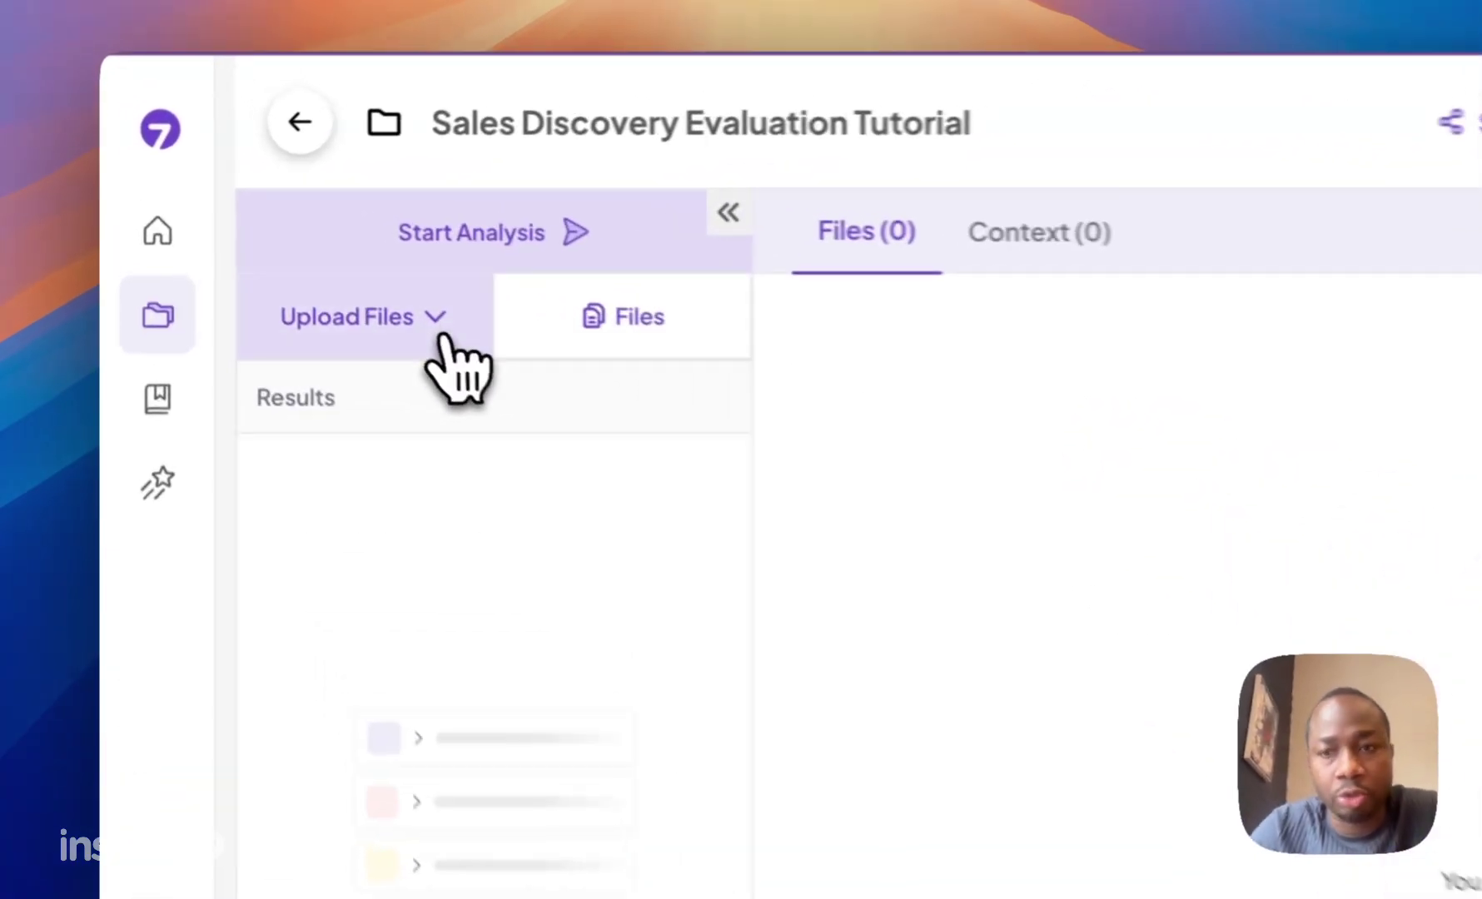
Step: Open the file upload options for the Sales Discovery Evaluation Tutorial project
left_click(445, 342)
mouse_move(446, 508)
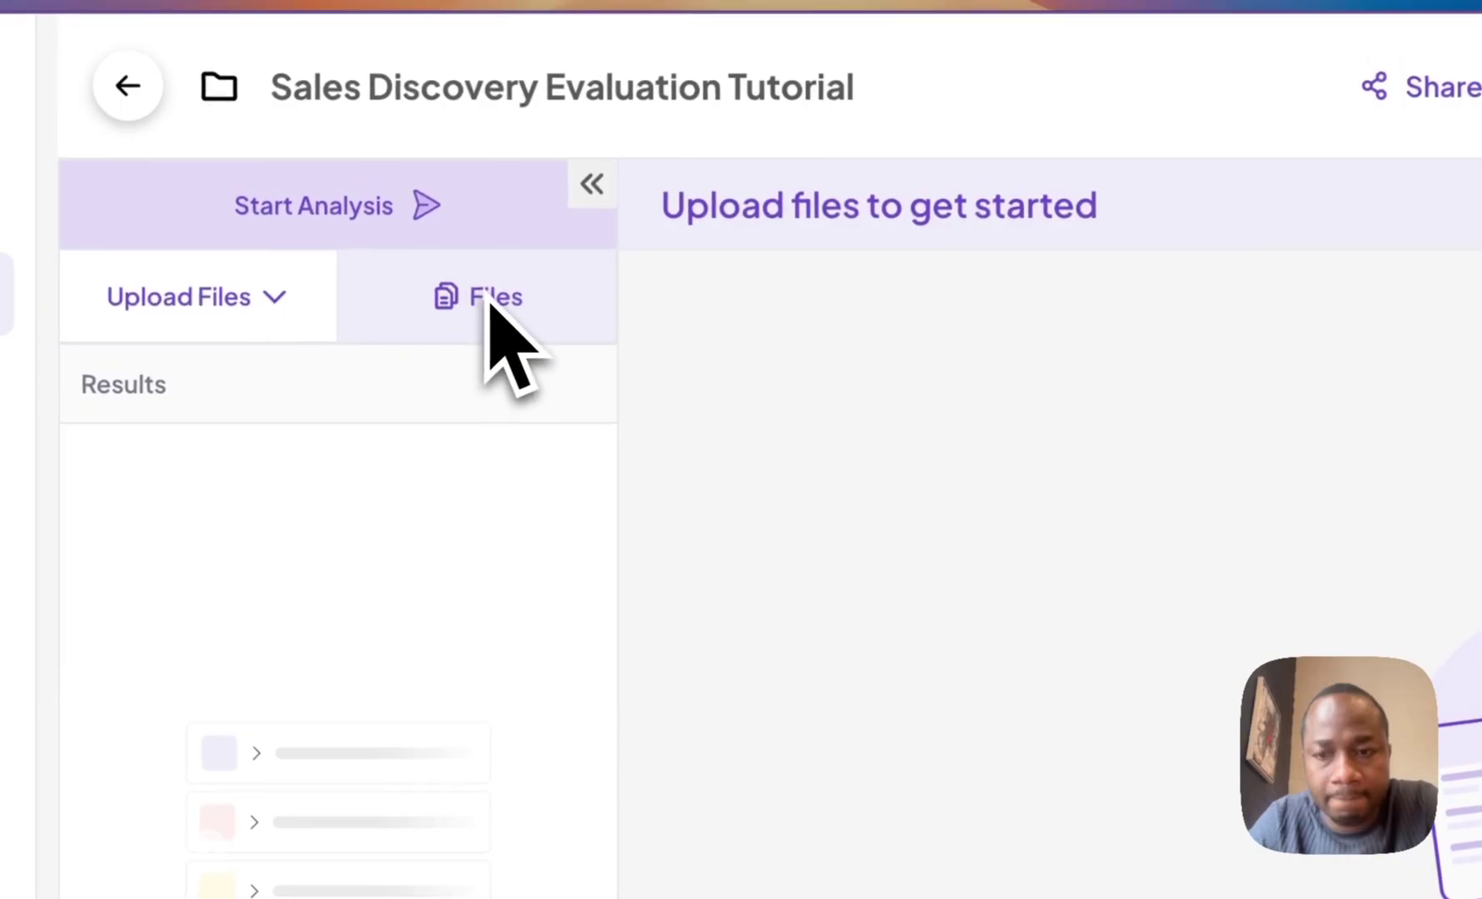
Step: Open the project's file list and view the transcripts of the discovery calls with Prospect 2 and Prospect 3
left_click(492, 299)
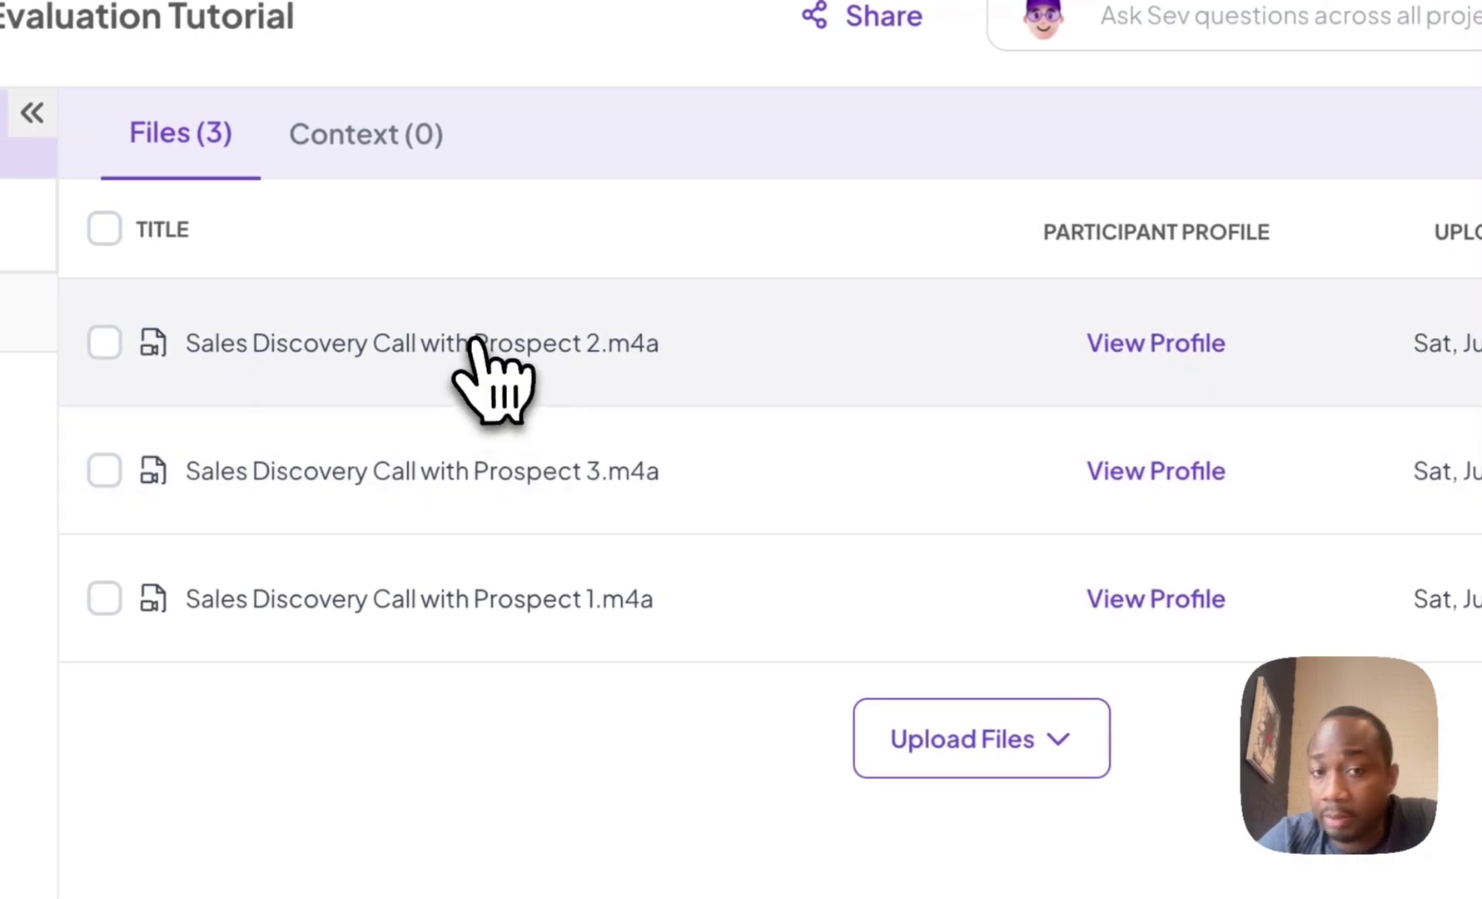
left_click(473, 340)
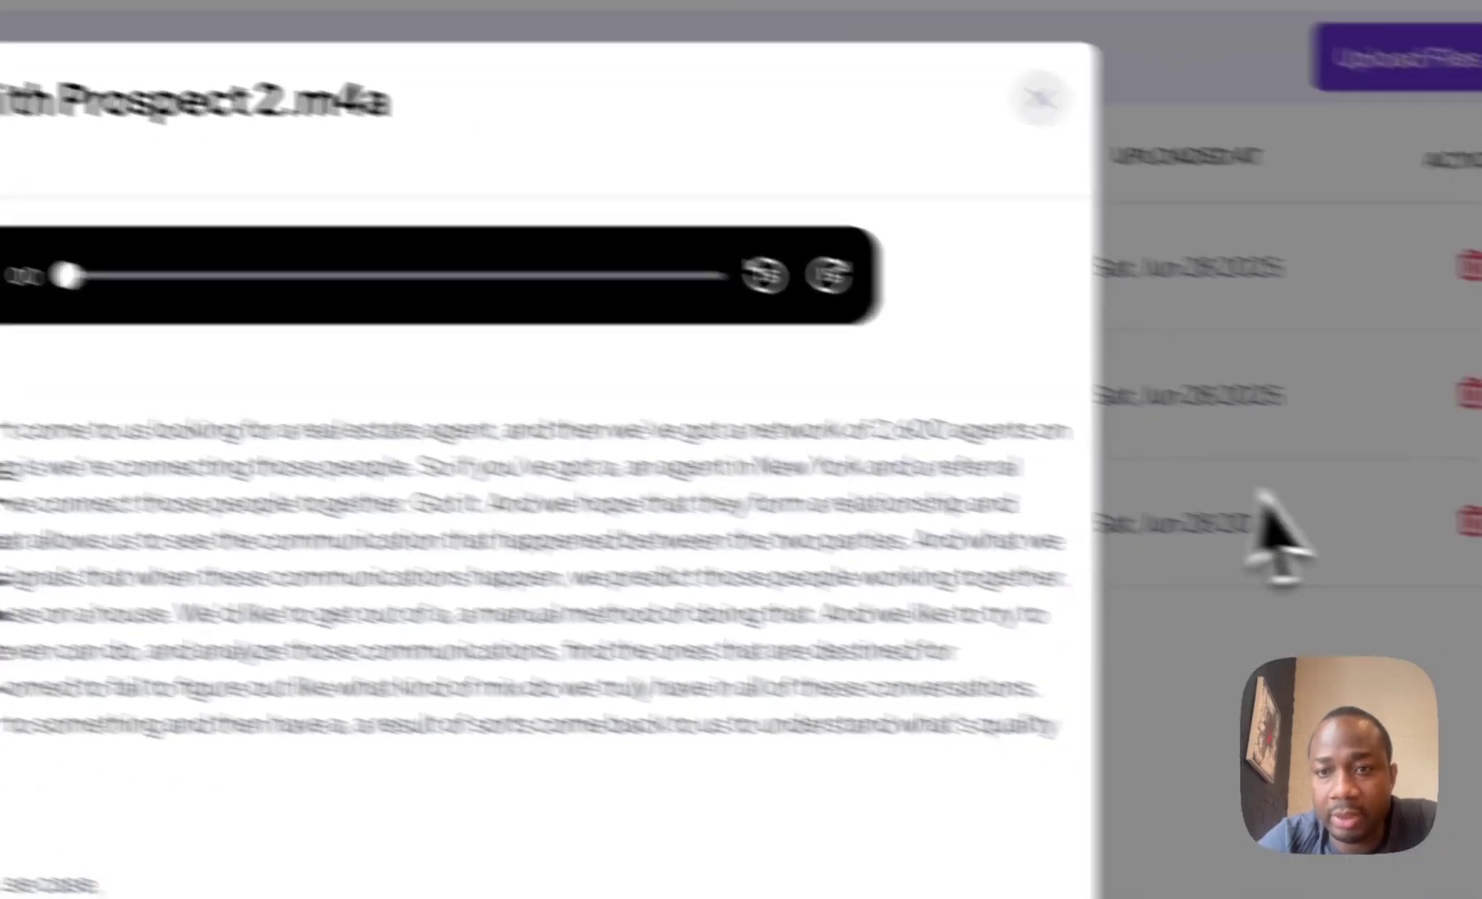
left_click(1465, 571)
left_click(665, 474)
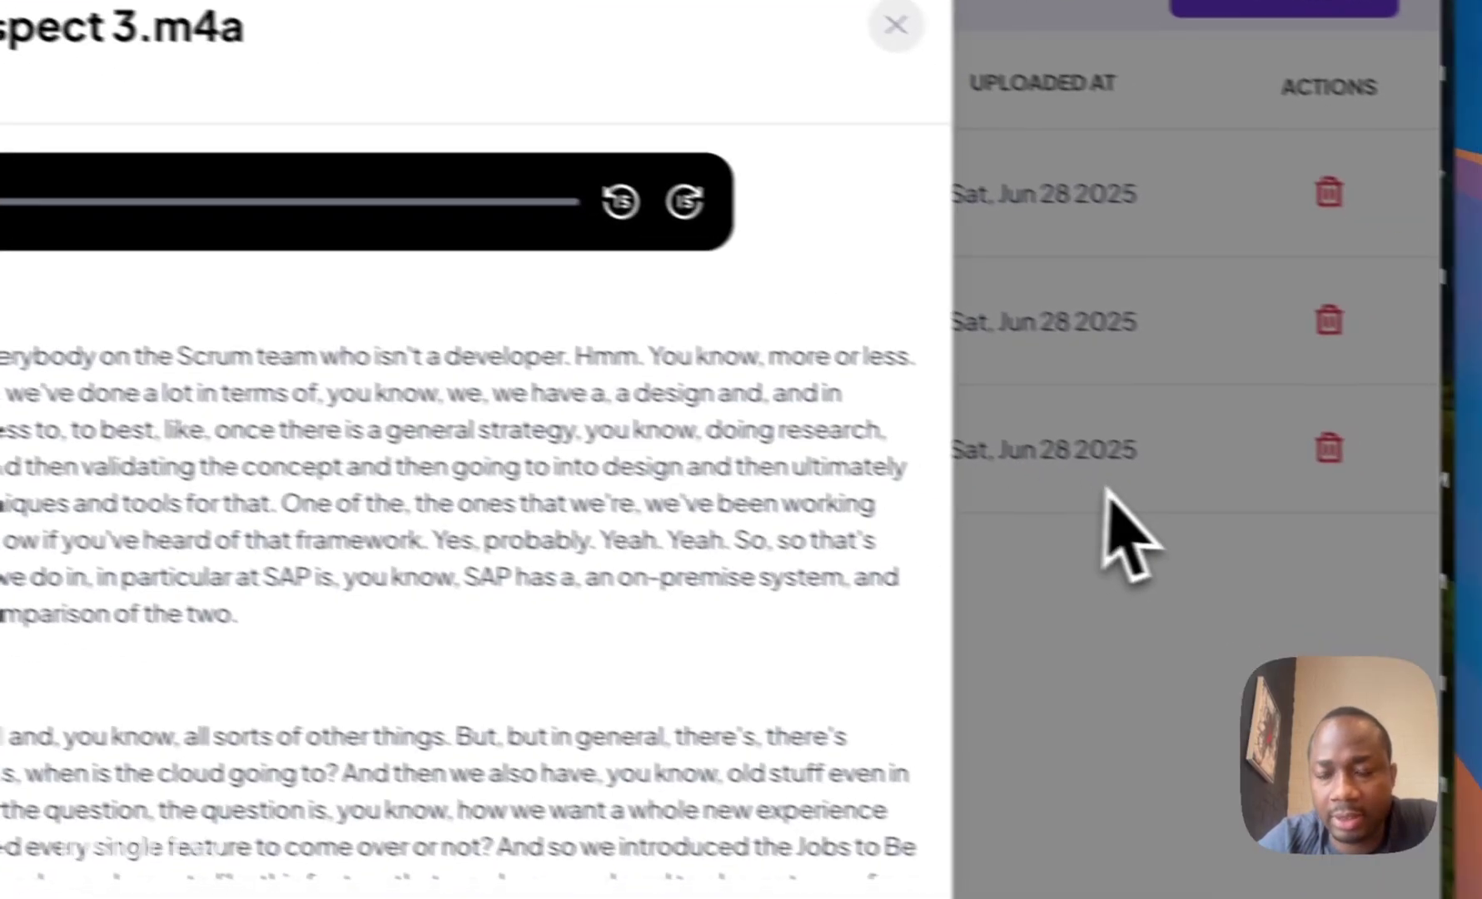
left_click(1324, 595)
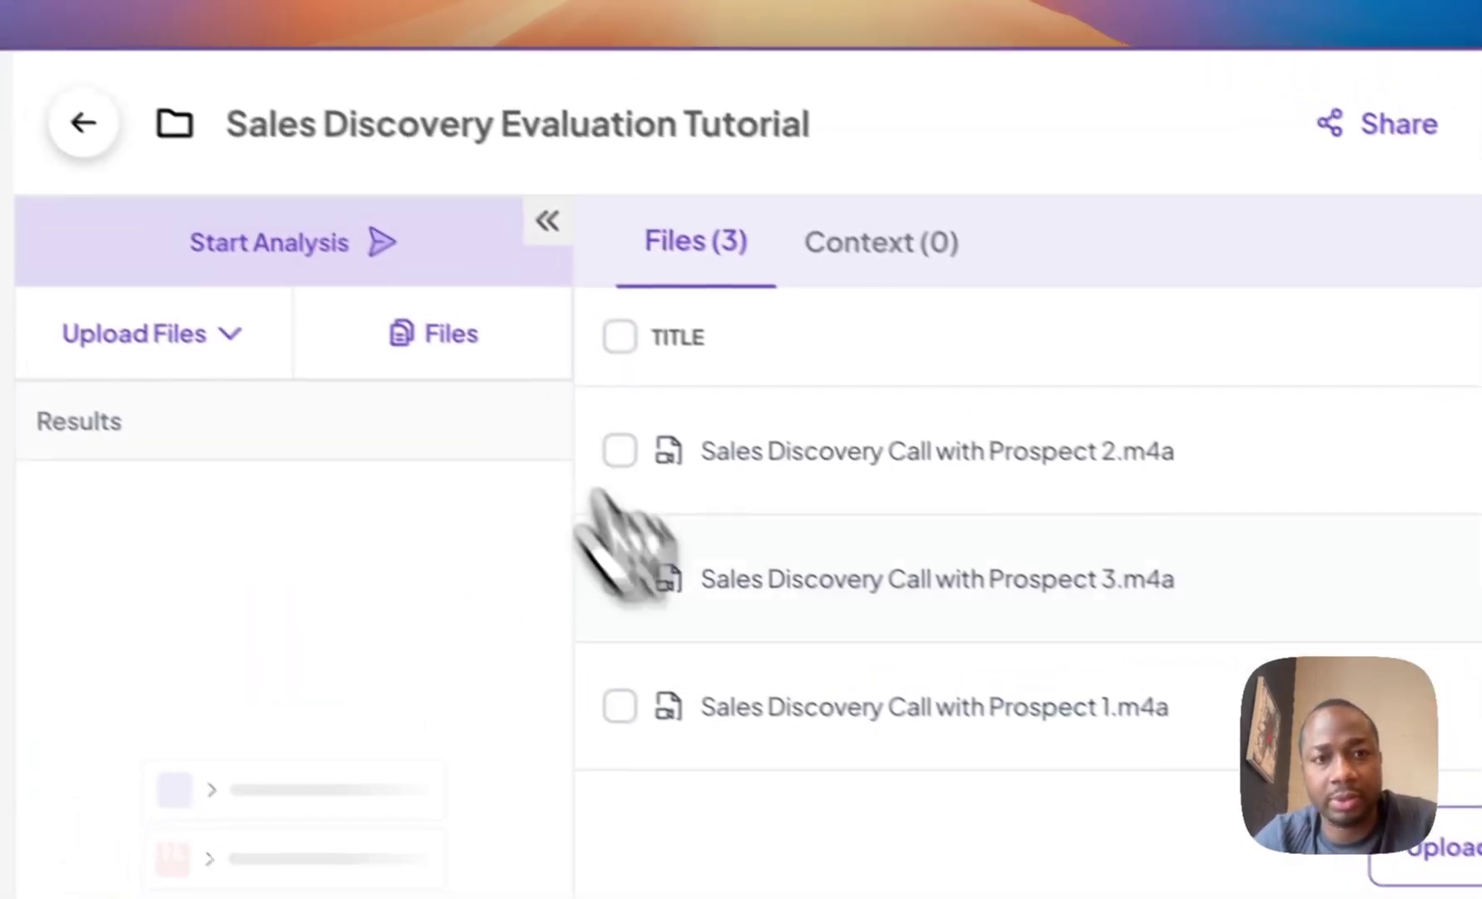
Step: Start a new custom analysis of the project data using Evaluate Calls
left_click(383, 245)
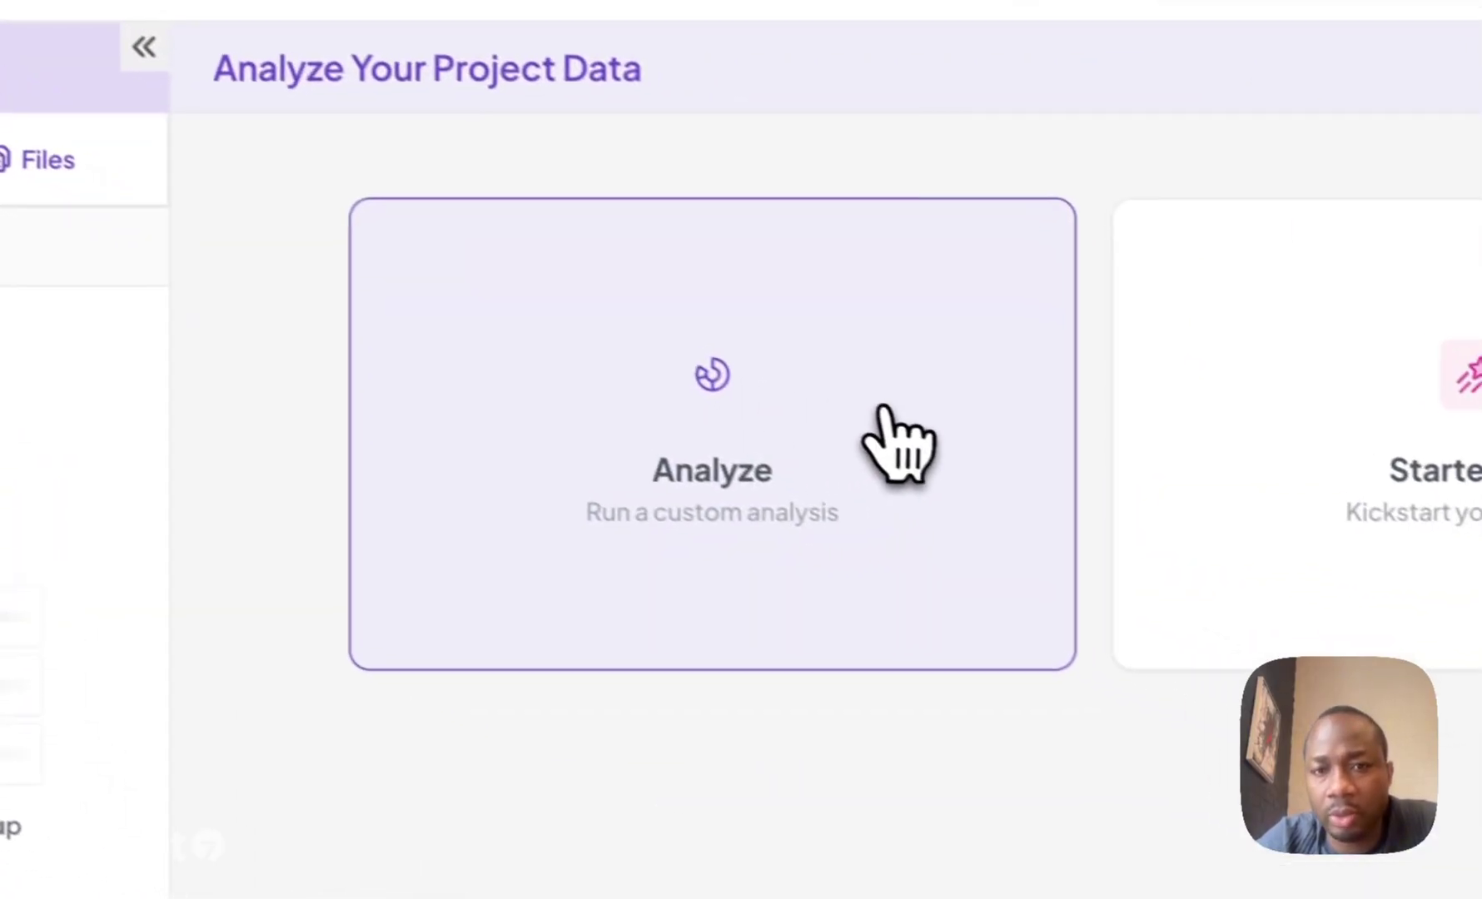
left_click(874, 420)
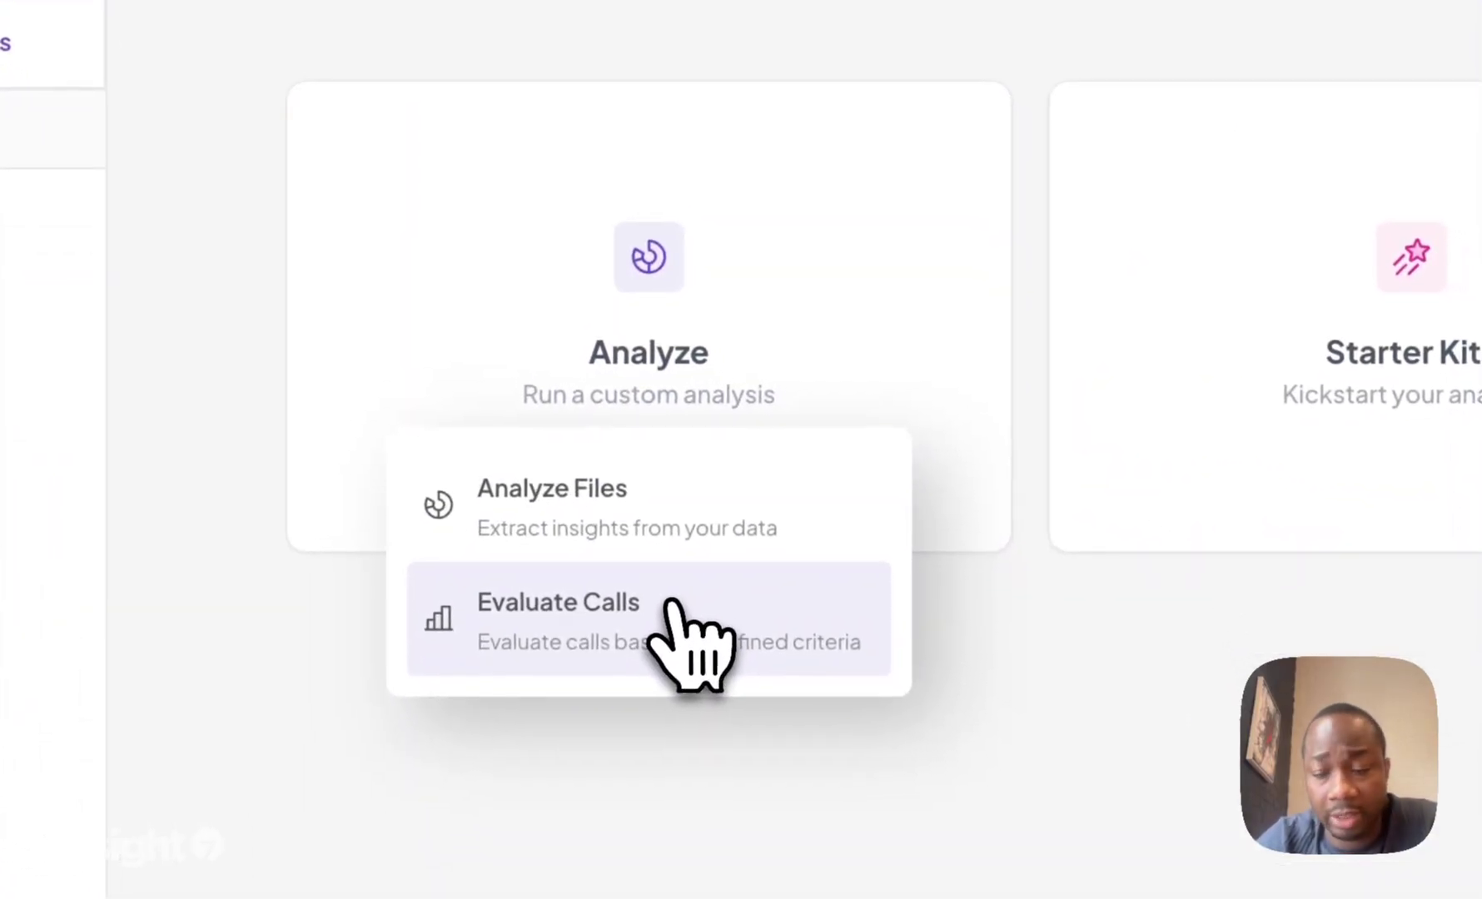
left_click(683, 421)
left_click(660, 478)
left_click(646, 616)
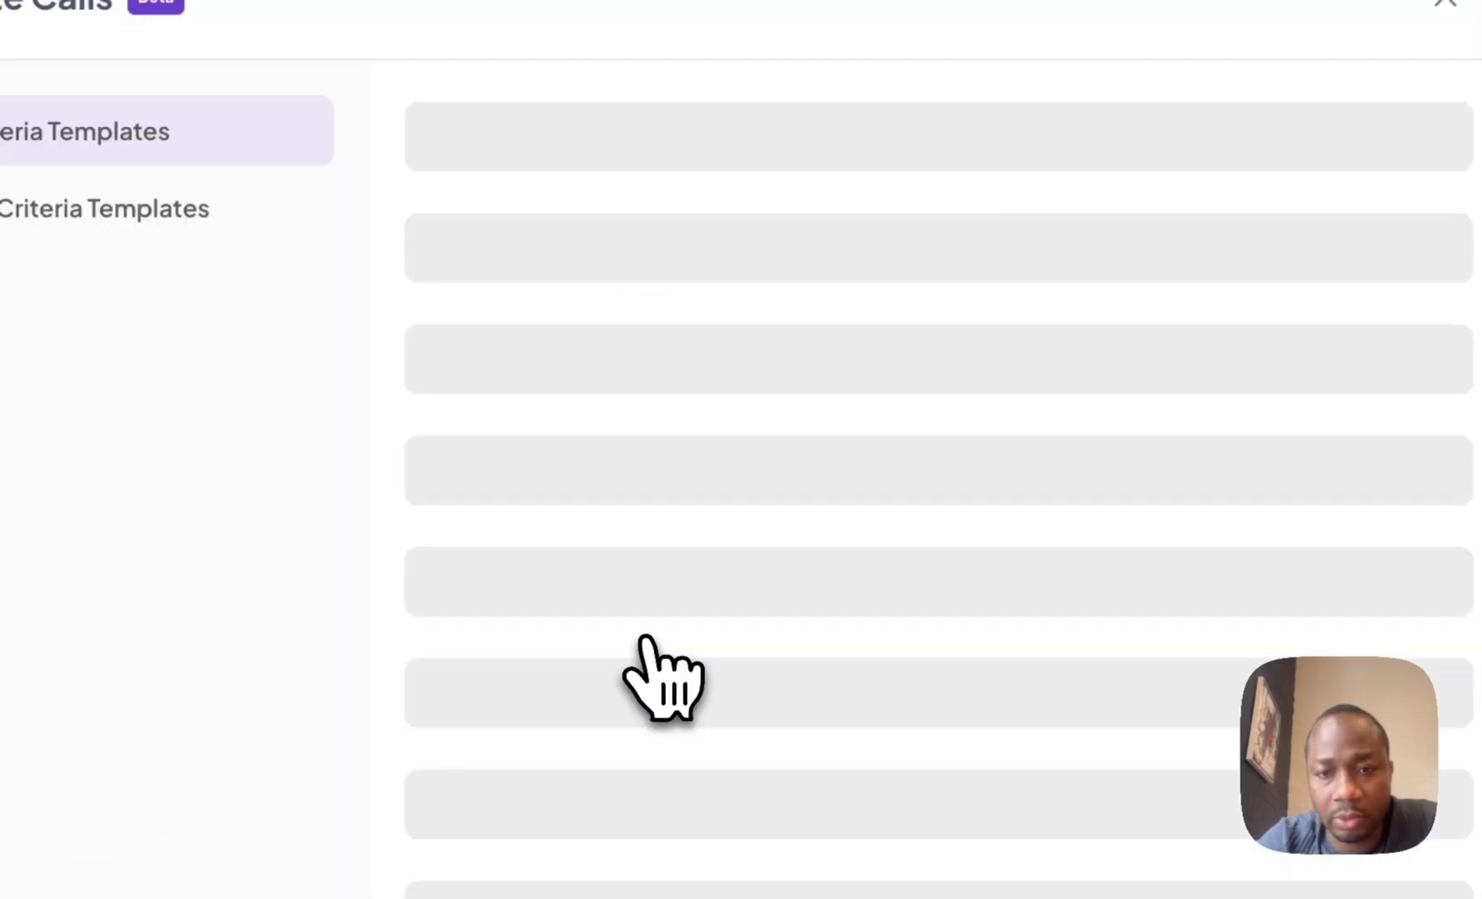
Step: Find the Sales Discovery Performance criteria template and use it for the call evaluation
left_click(638, 500)
scroll(638, 512, "down", 2)
scroll(638, 517, "down", 10)
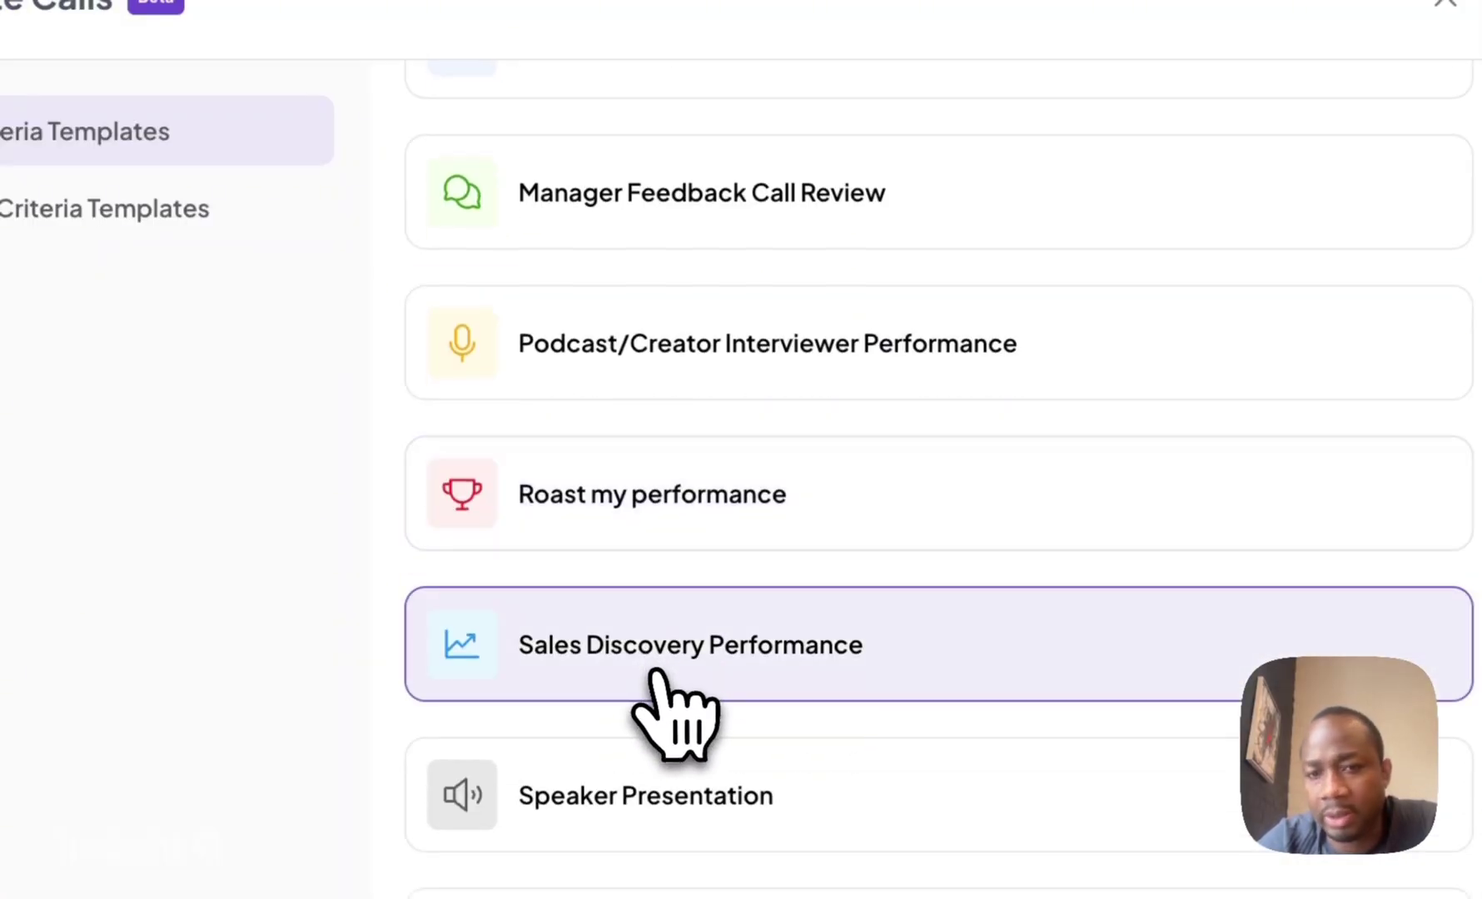
left_click(656, 675)
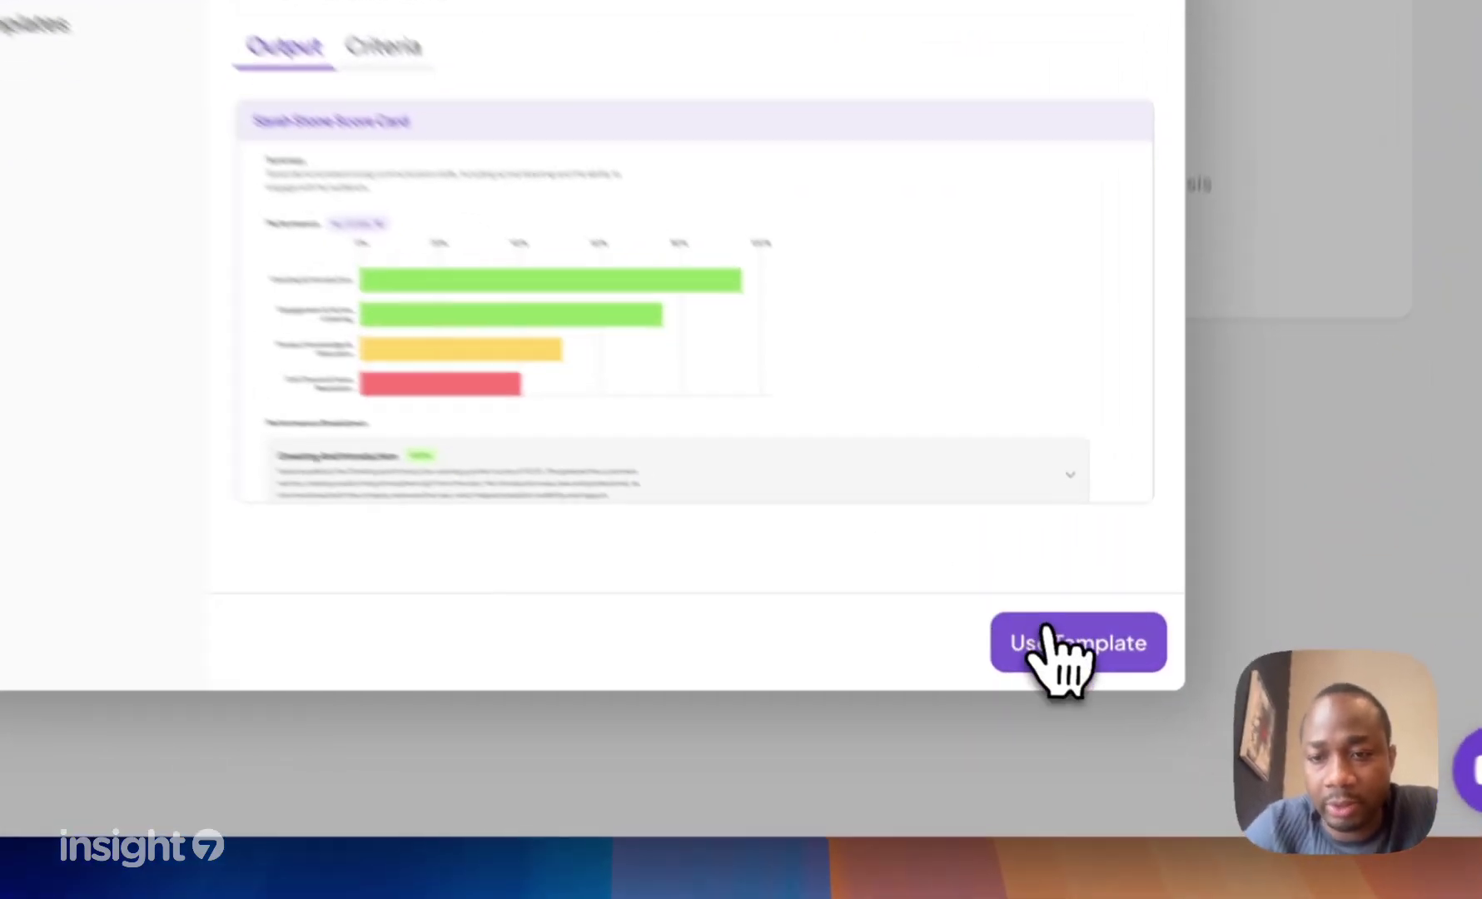
left_click(1091, 687)
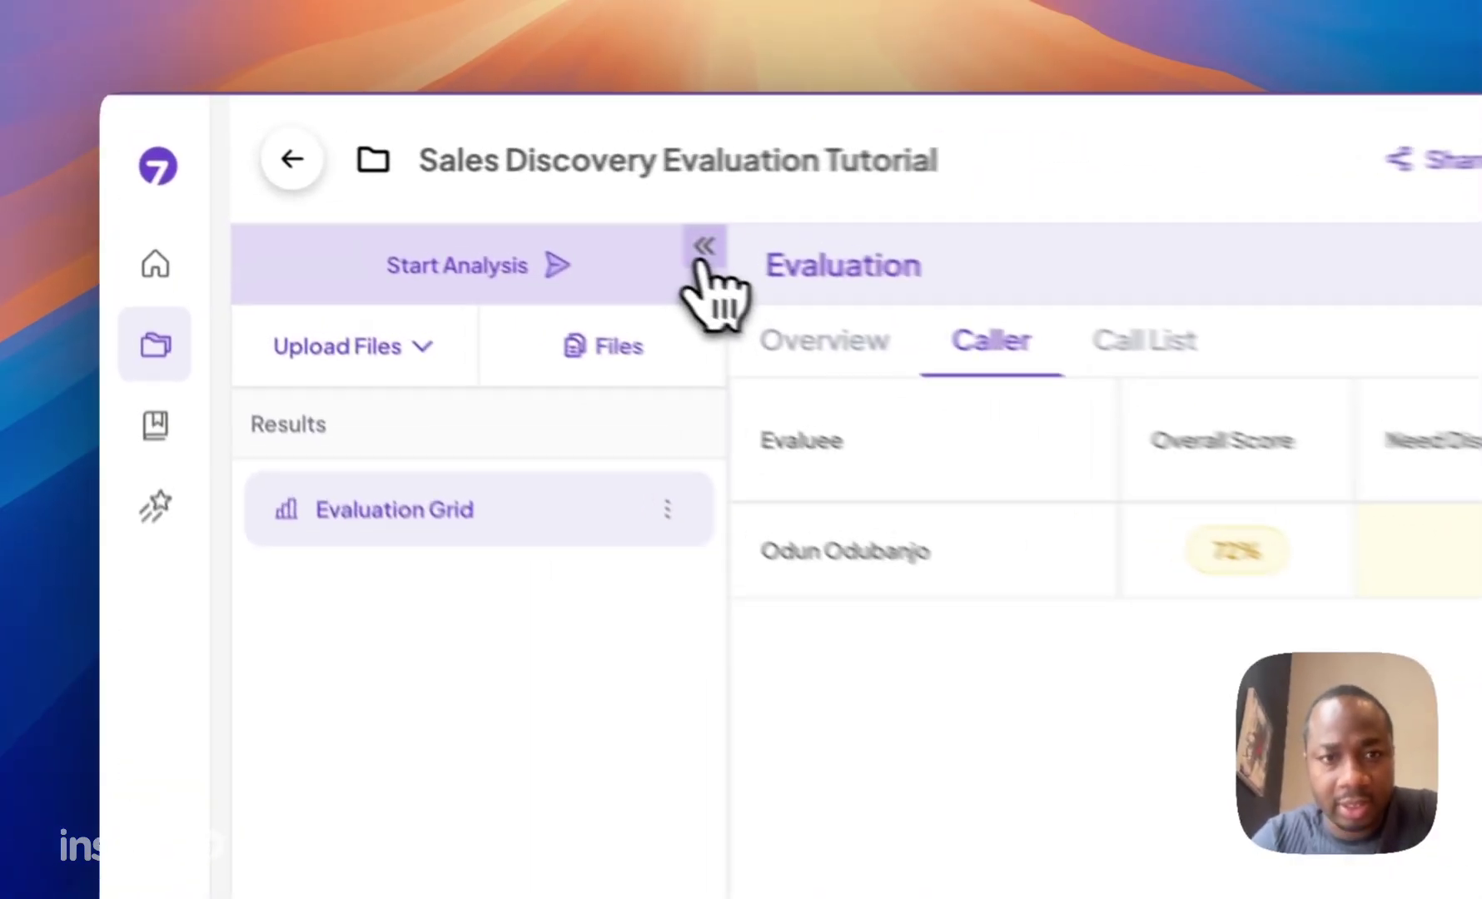
Step: Collapse the results sidebar and open the evaluated caller's score card to read the performance summary
left_click(440, 186)
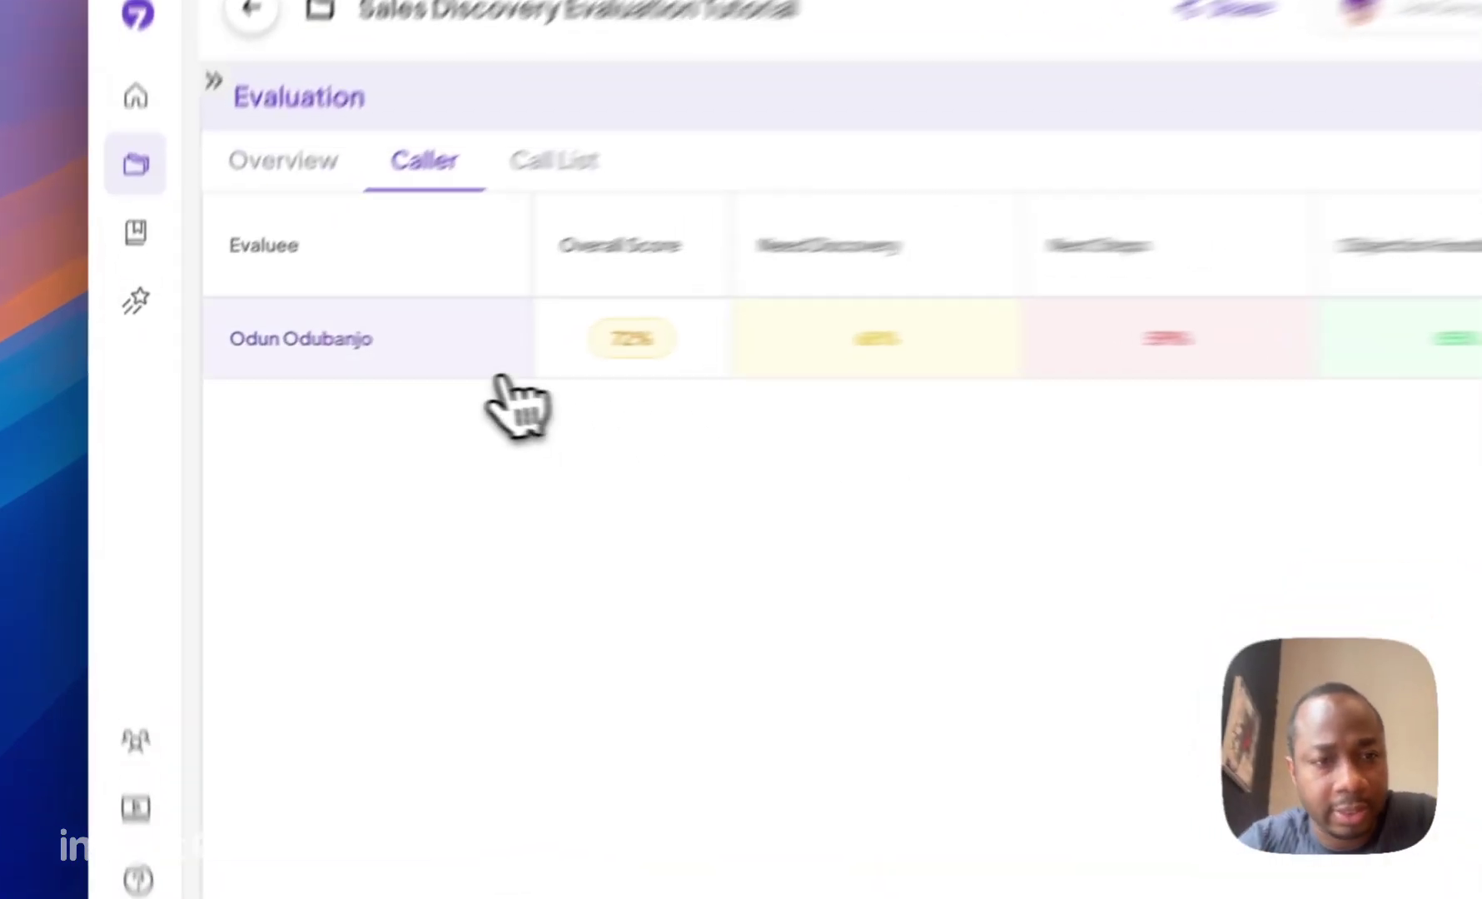
left_click(366, 365)
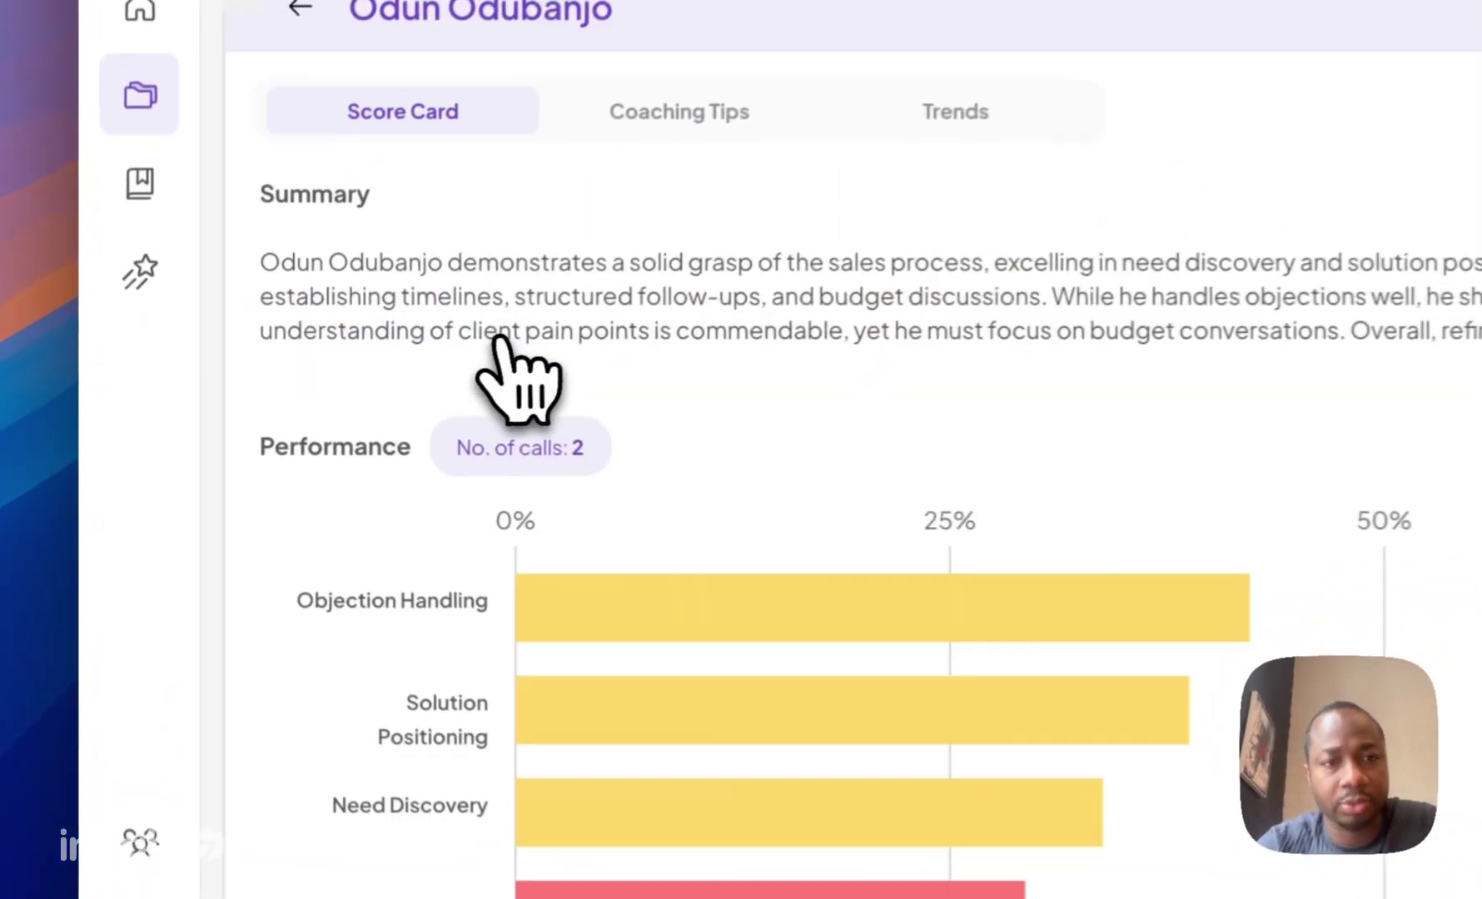
scroll(845, 653, "down", 1)
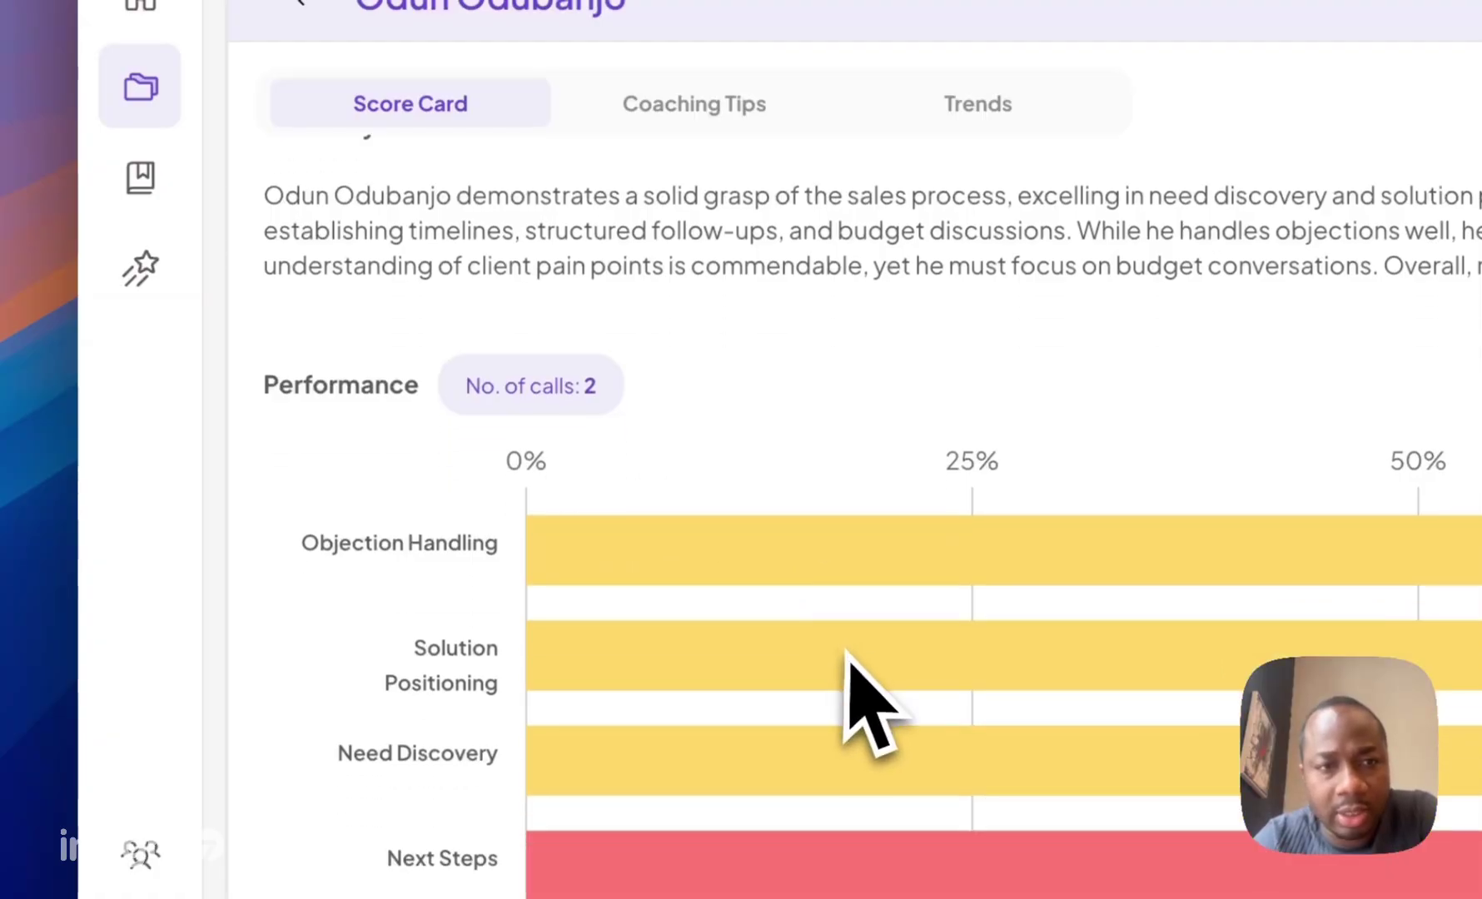
scroll(566, 321, "up", 1)
left_click_drag(453, 249, 1405, 398)
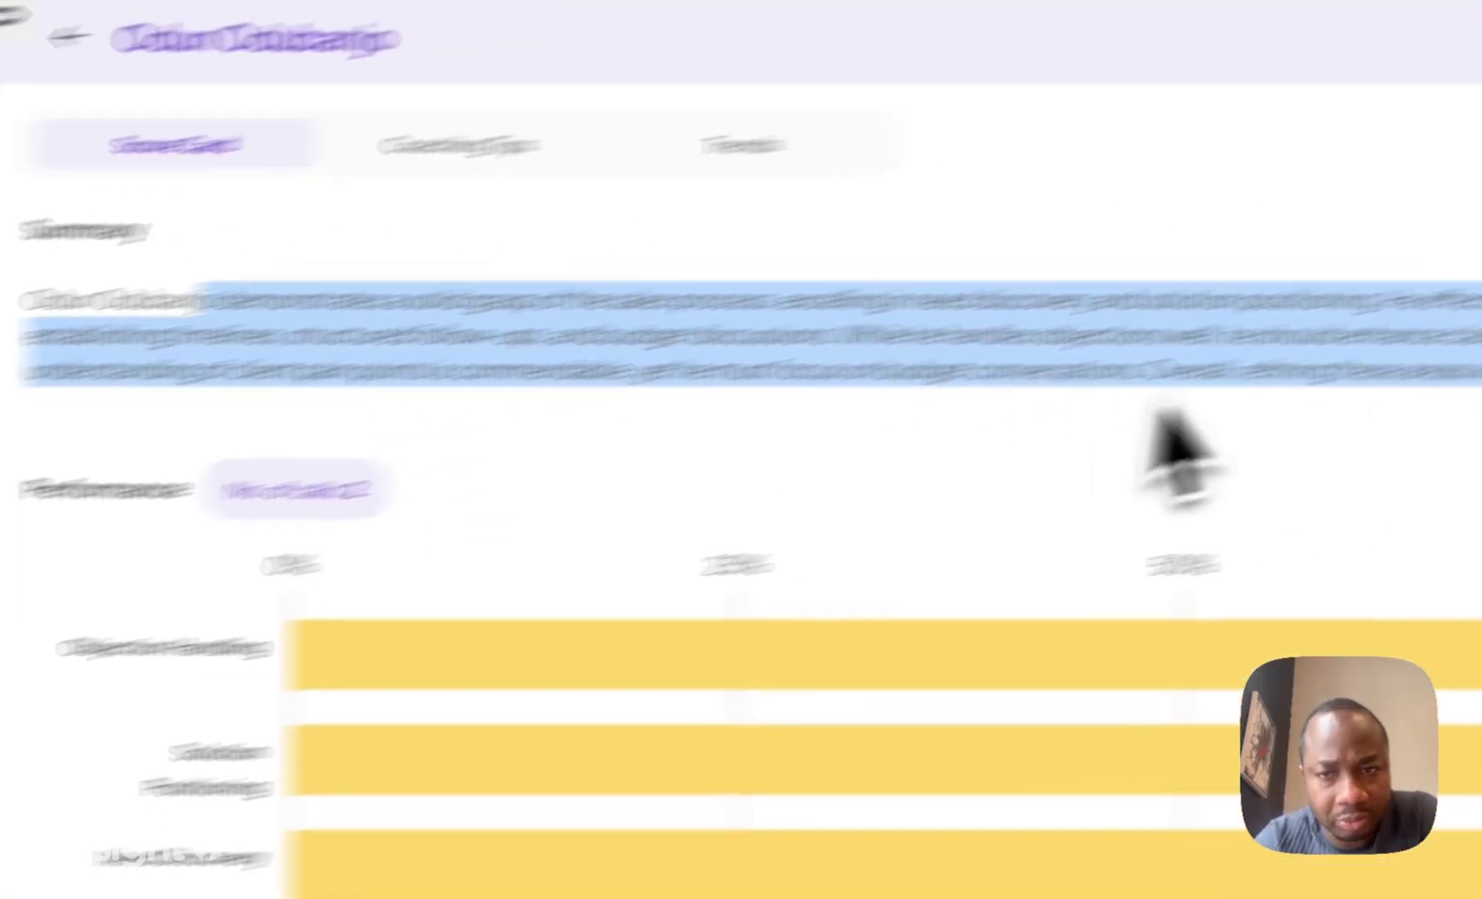
left_click(992, 380)
Step: Examine the score card's performance chart and the Need Discovery breakdown with its highlights
scroll(638, 590, "down", 6)
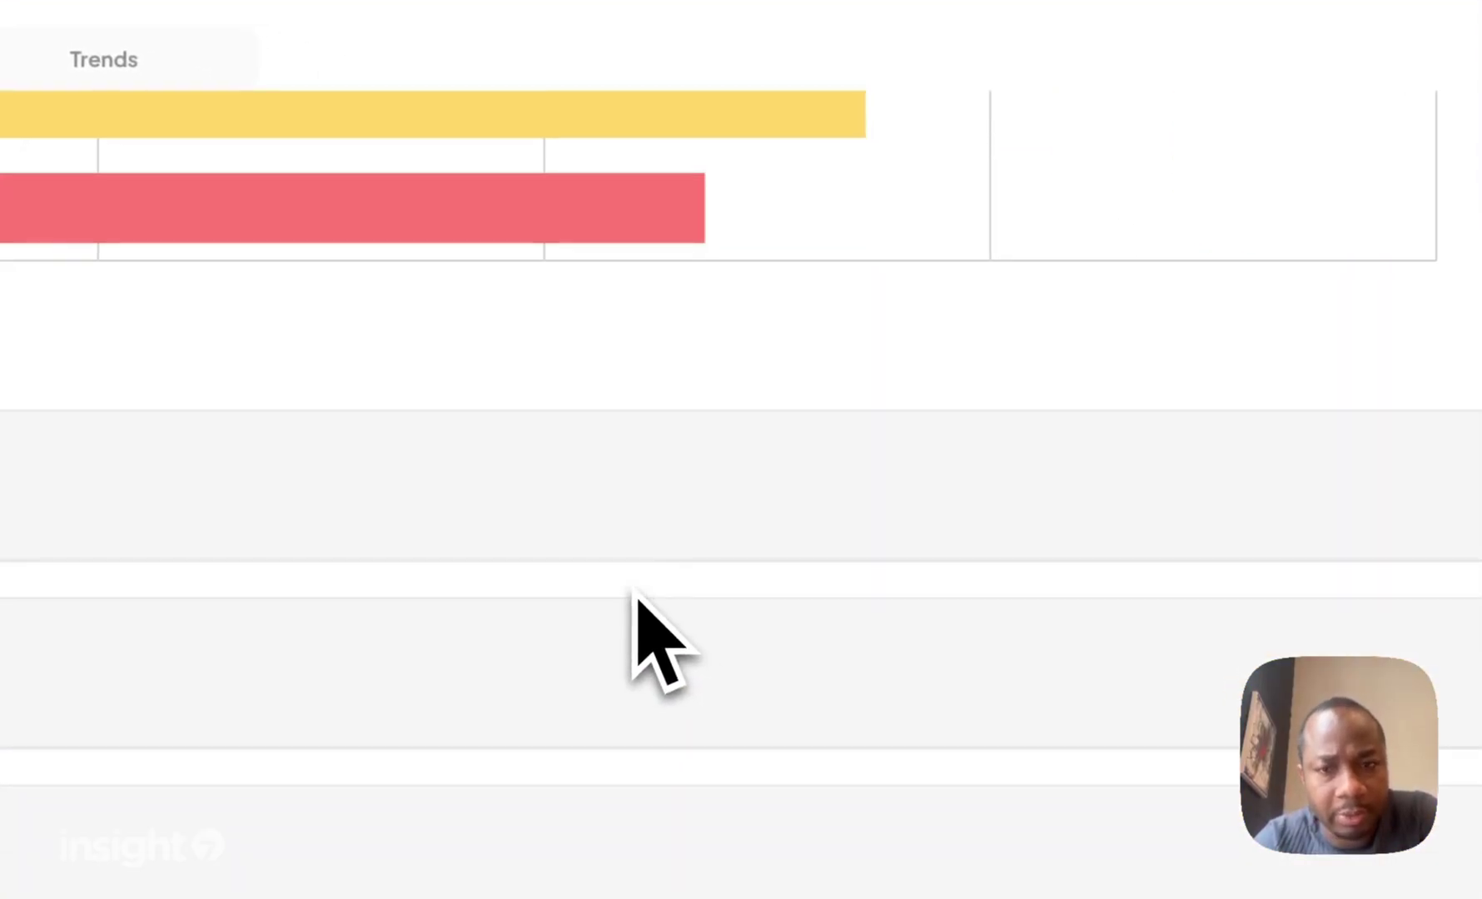
scroll(575, 525, "down", 3)
scroll(480, 645, "down", 1)
scroll(478, 639, "up", 1)
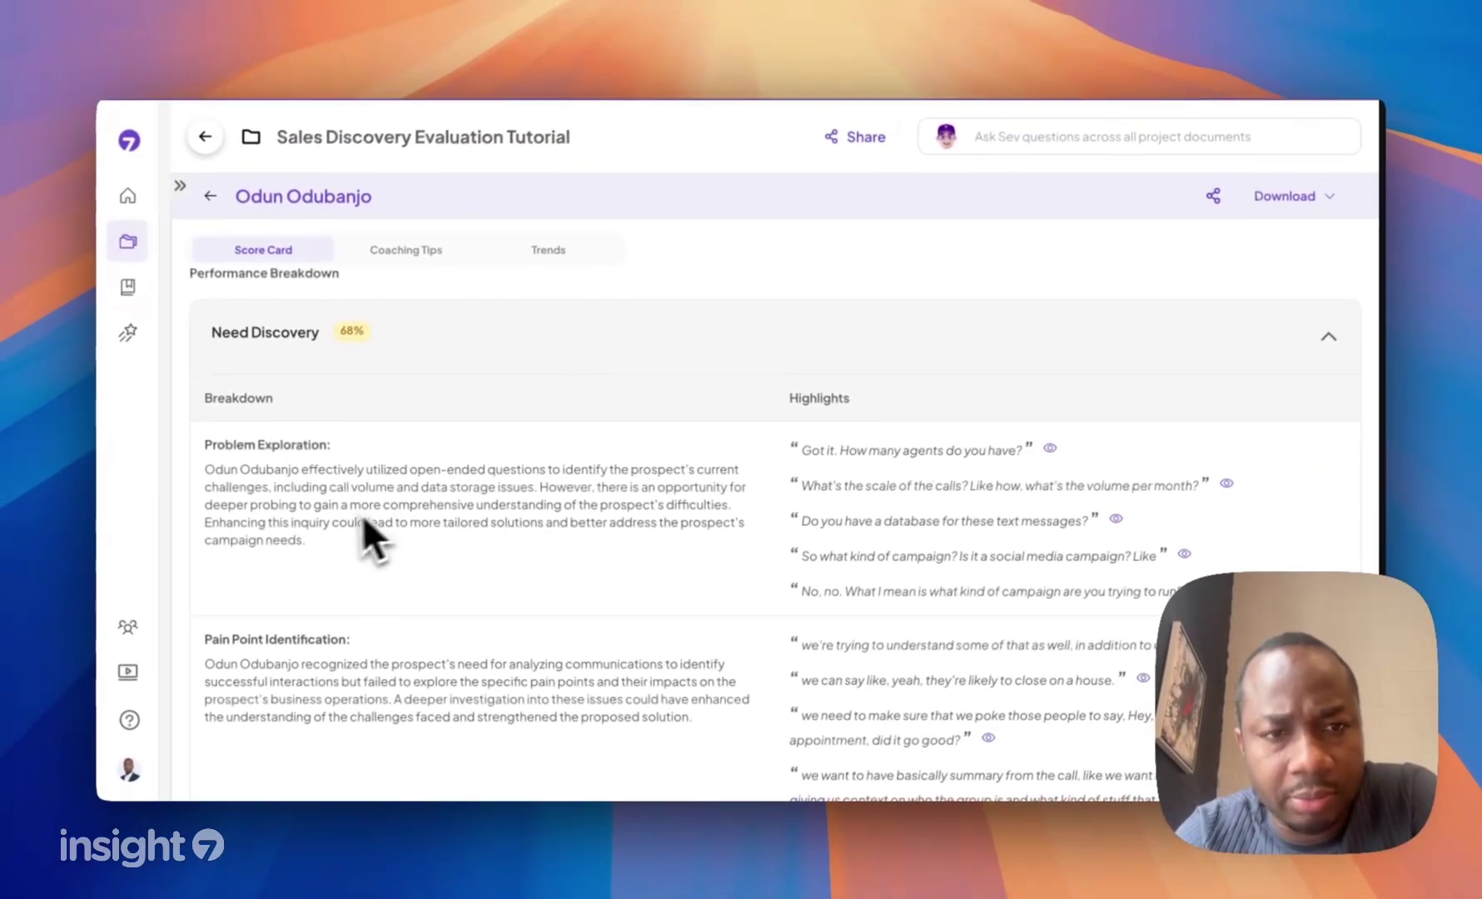
scroll(564, 508, "down", 1)
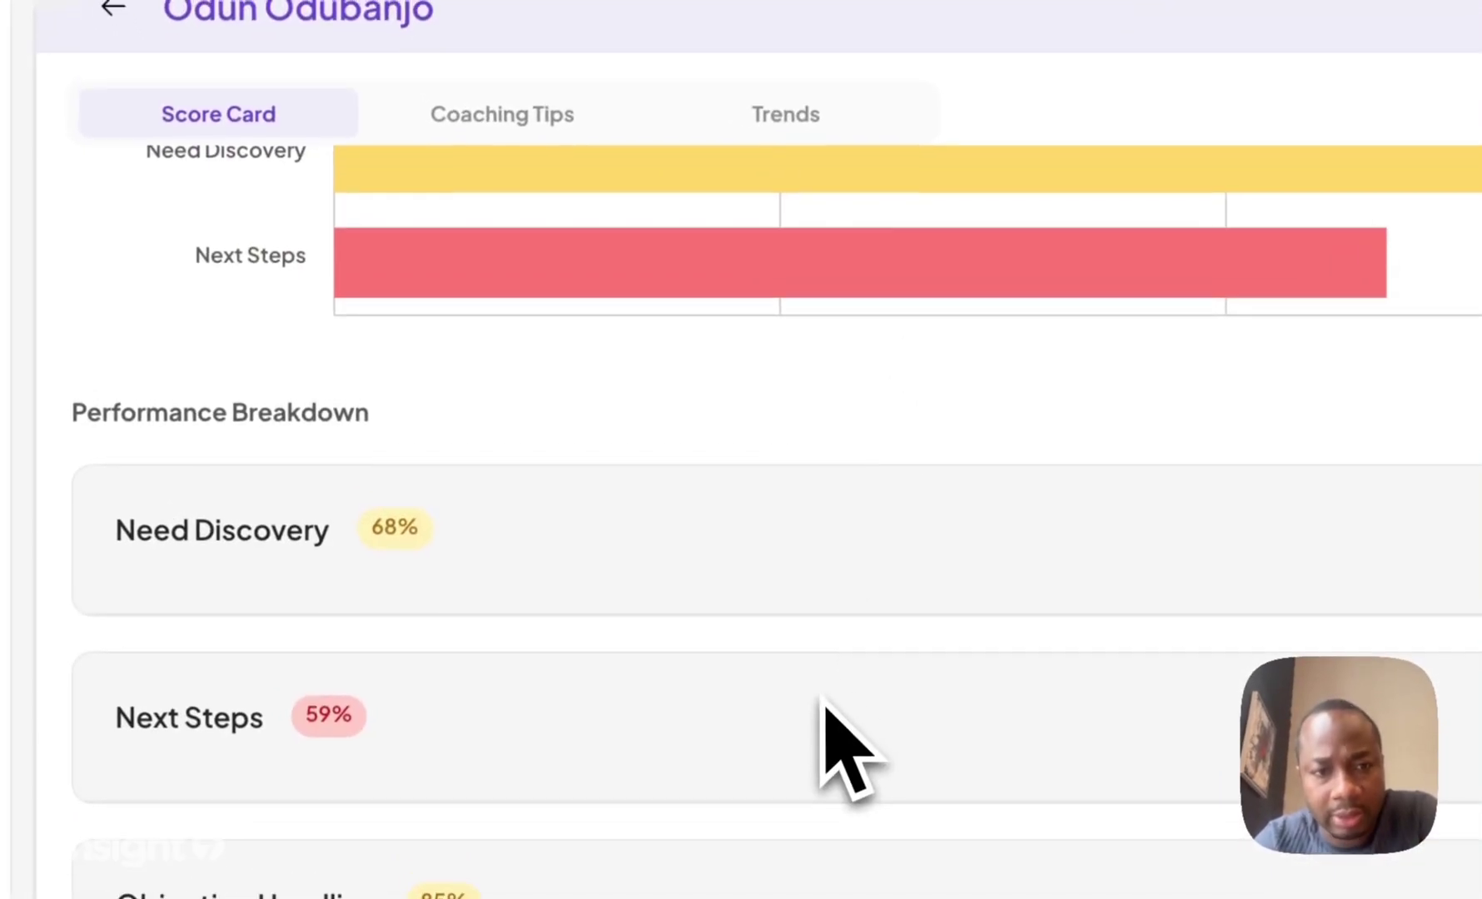
scroll(832, 743, "up", 5)
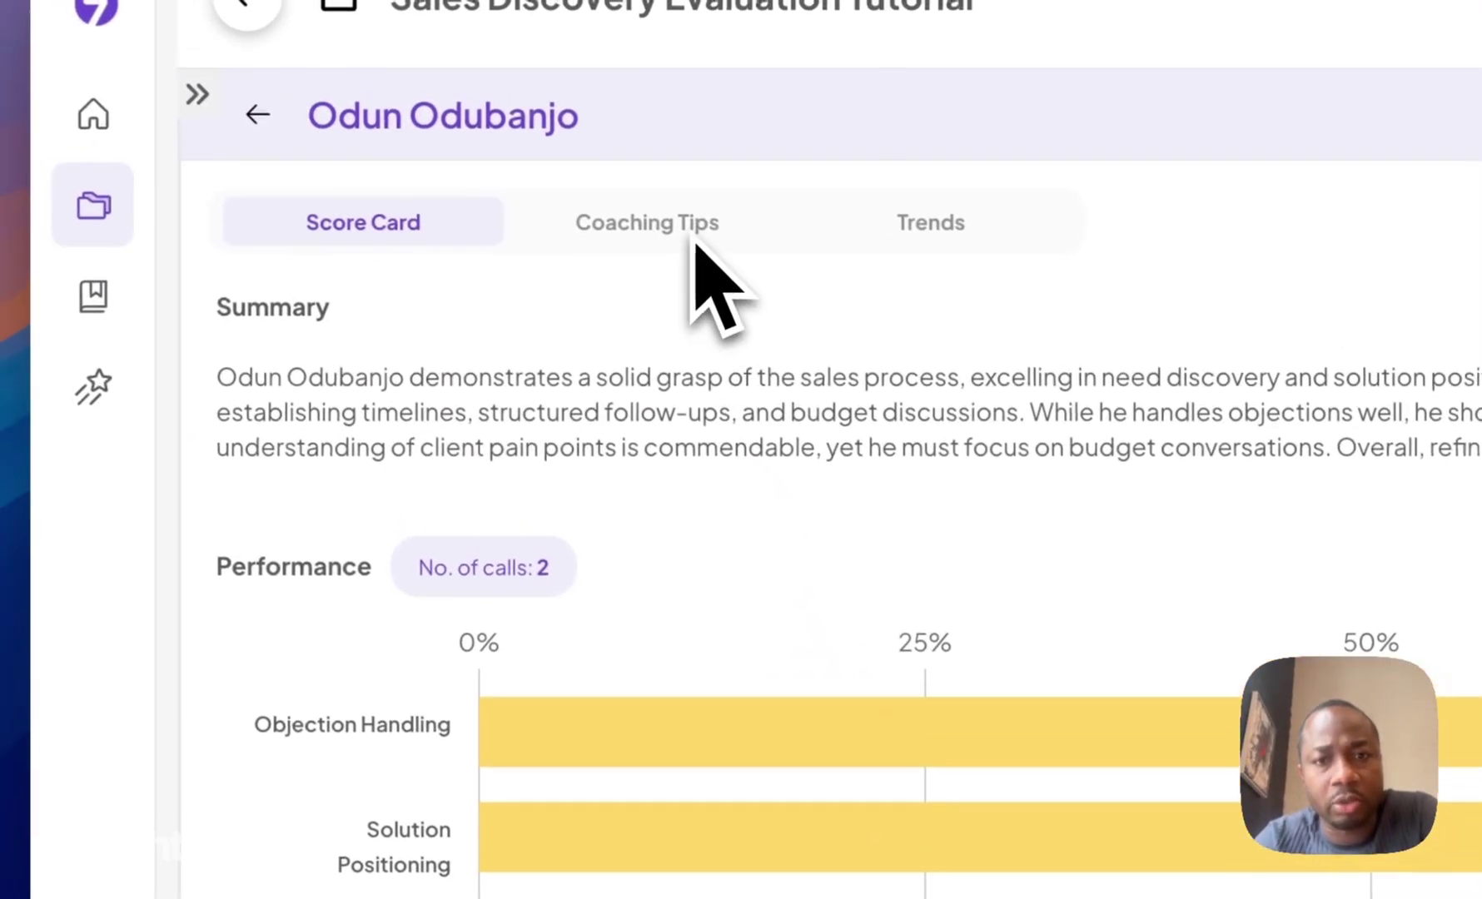
Step: View the caller's coaching tips and performance trends, and return to the coaching tips
left_click(636, 189)
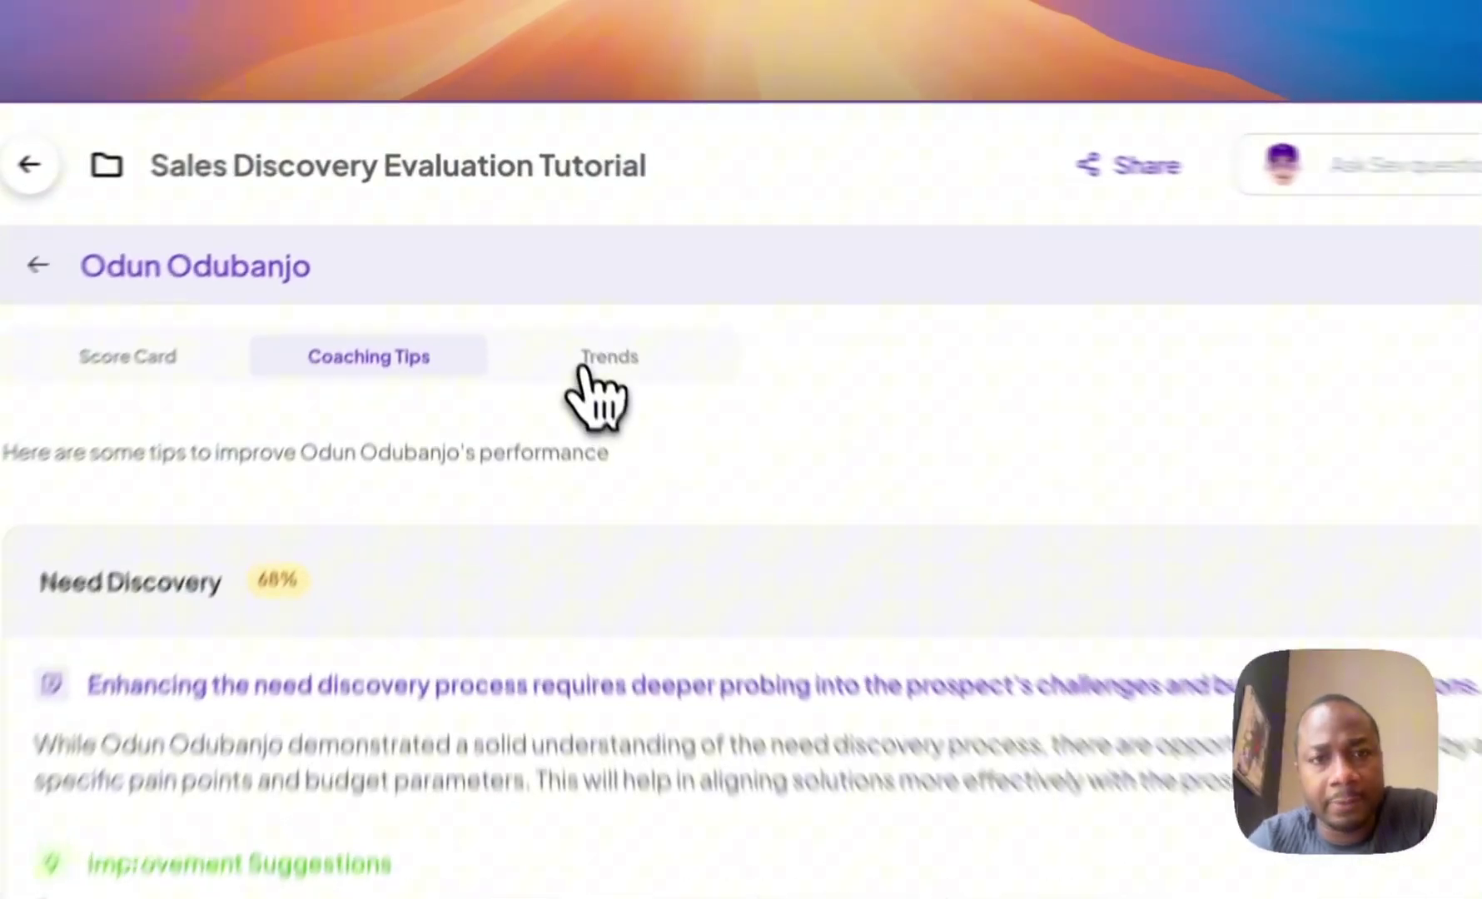
left_click(537, 255)
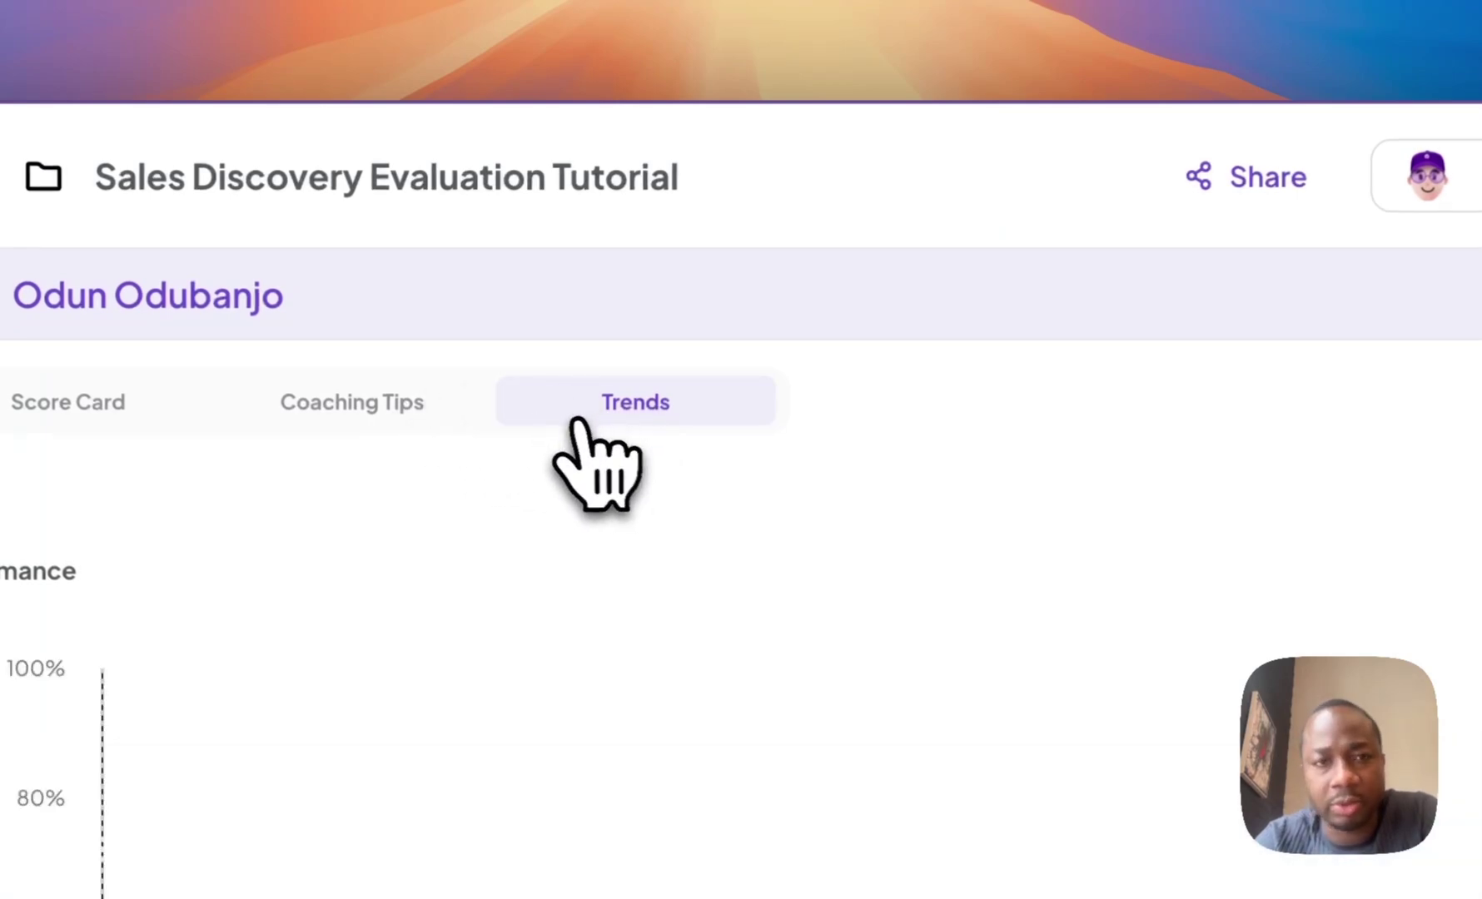
left_click(450, 416)
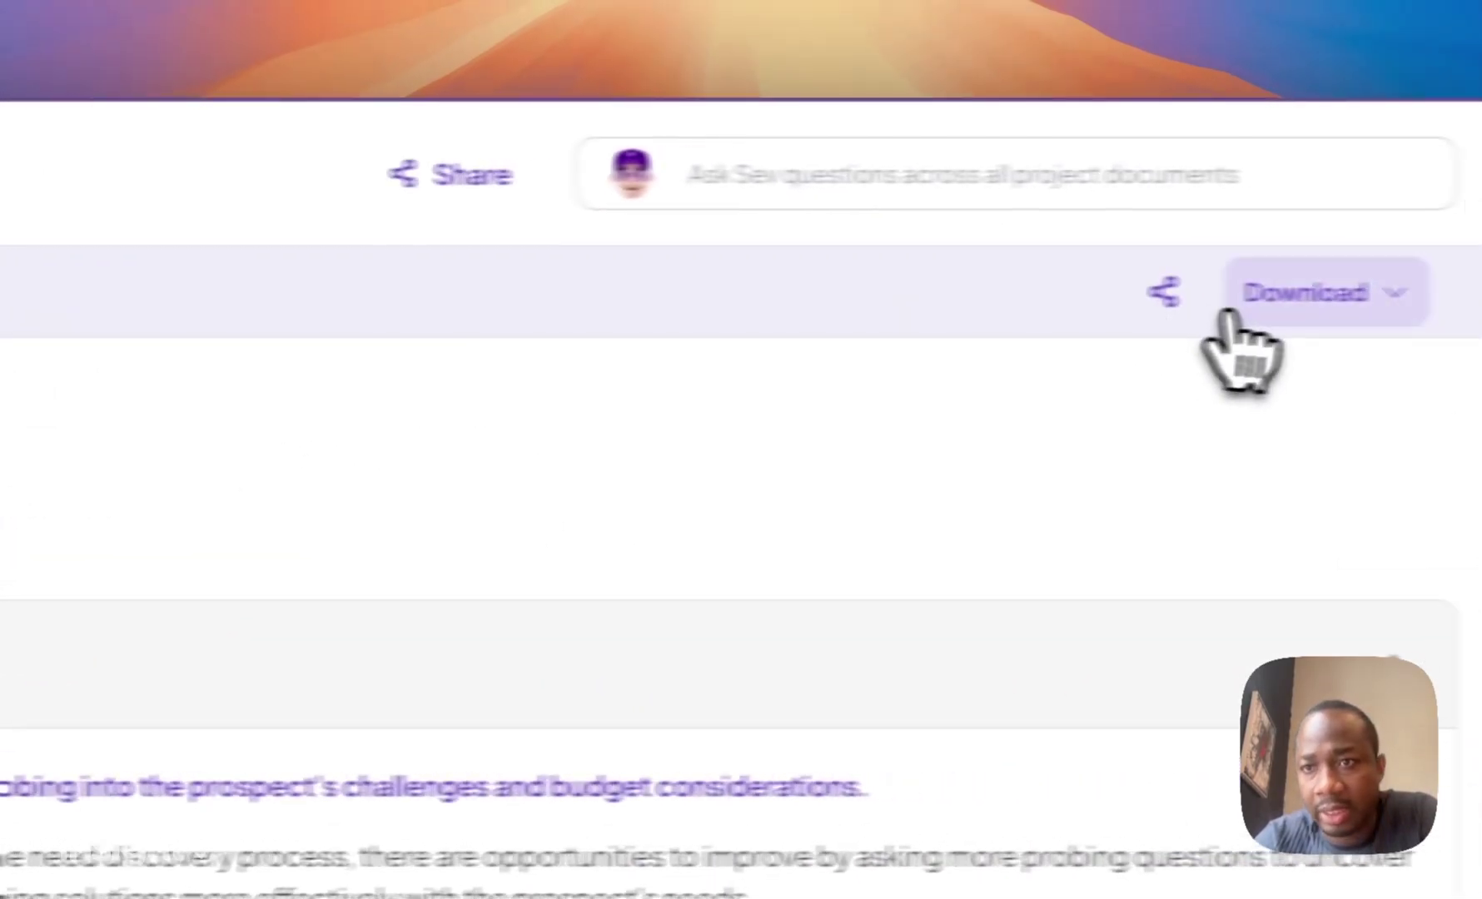
Step: Check the download options for the caller's report and copy its share link
left_click(1232, 308)
left_click(1252, 398)
left_click(1164, 292)
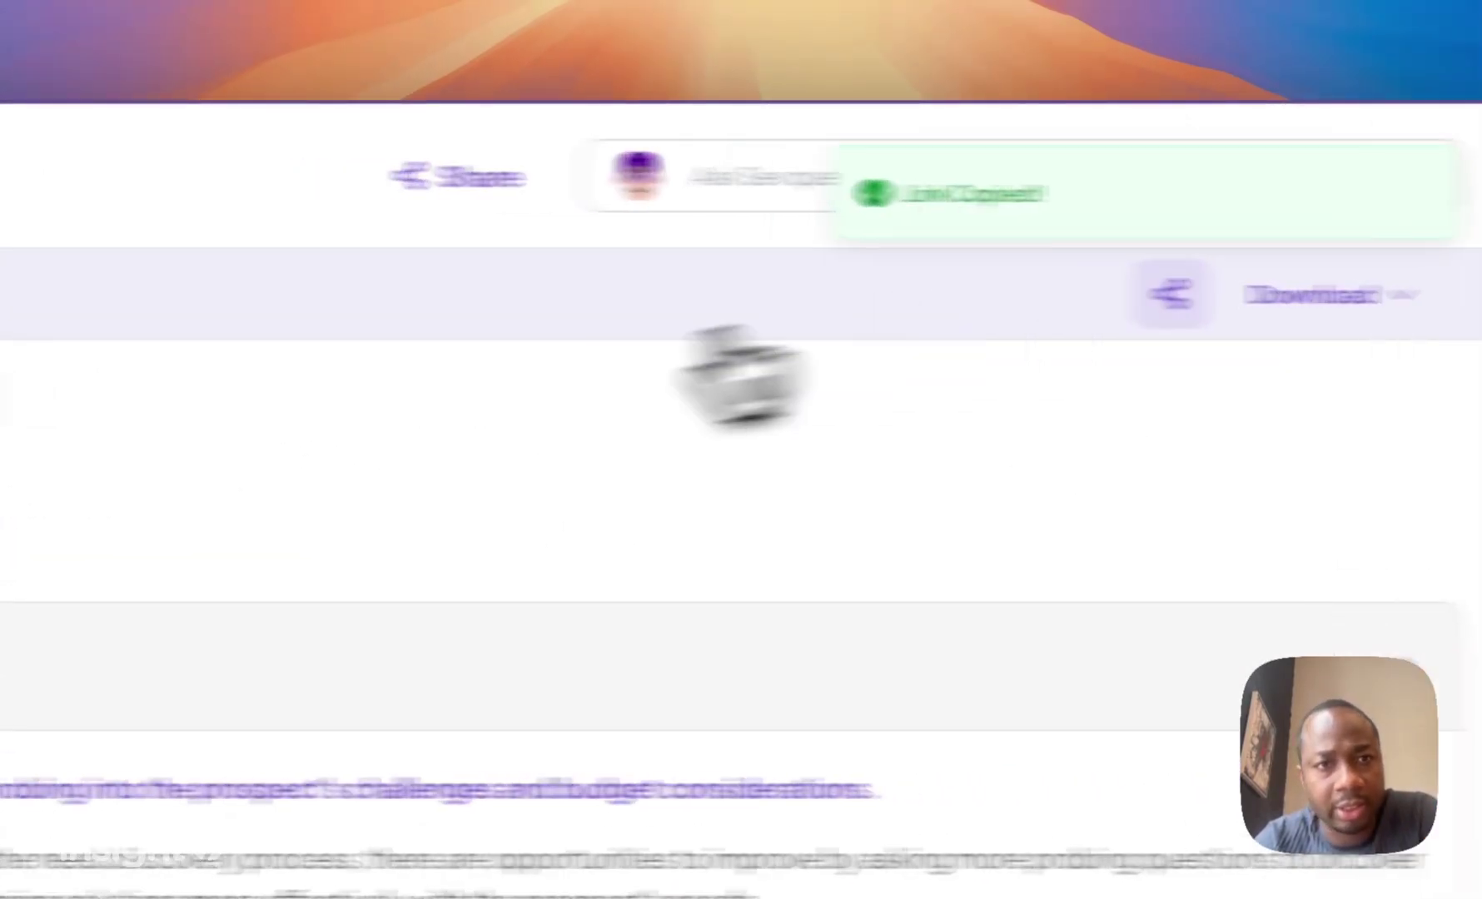
Step: Return to the evaluation results, expand the results sidebar and open the evaluation overview
left_click(308, 293)
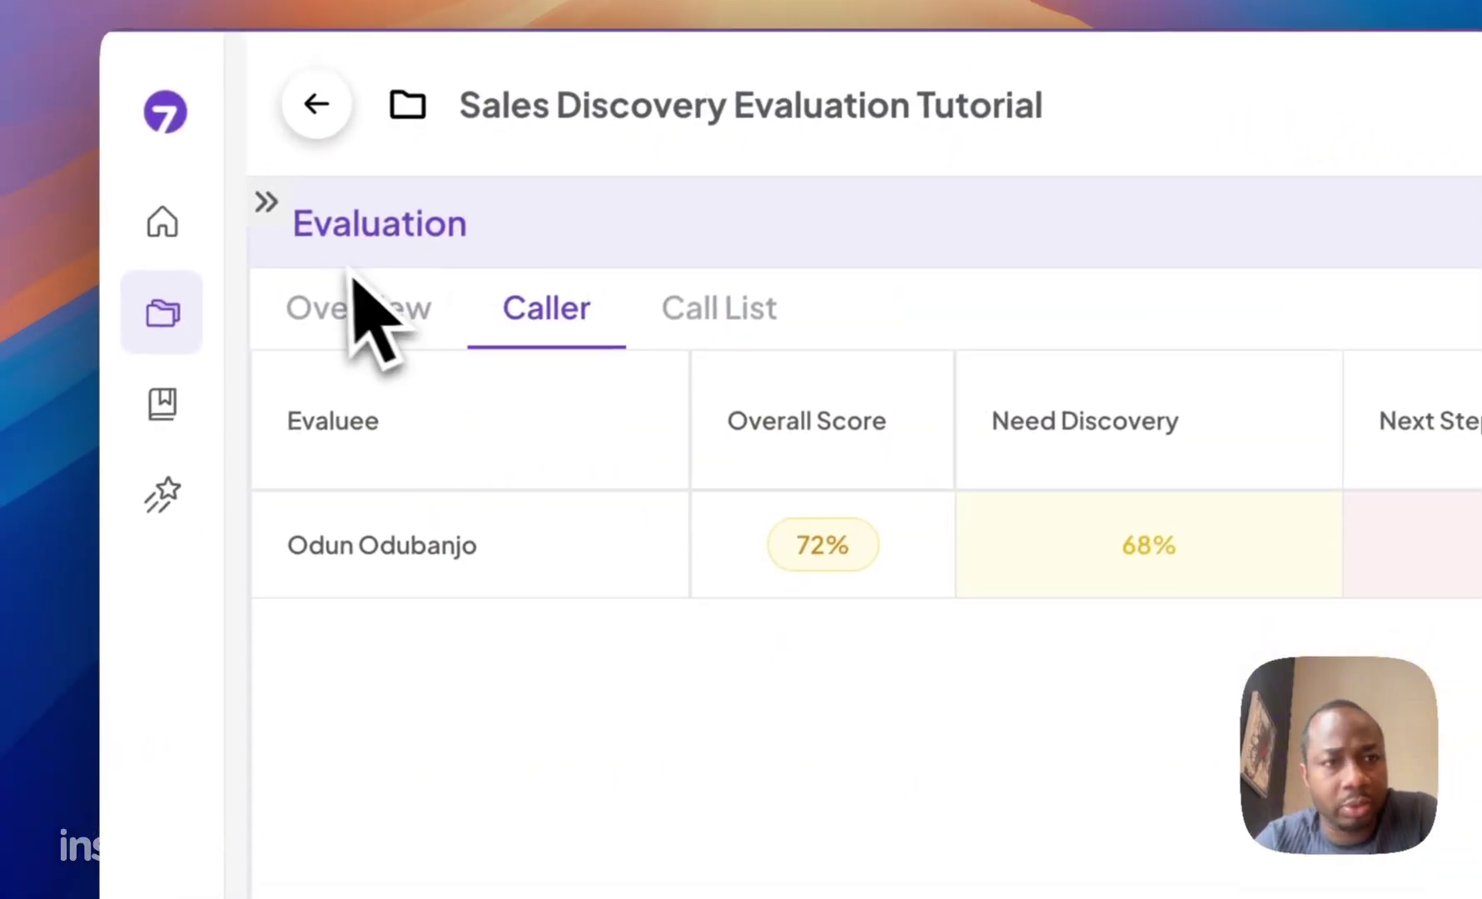
left_click(266, 202)
left_click(425, 321)
mouse_move(573, 568)
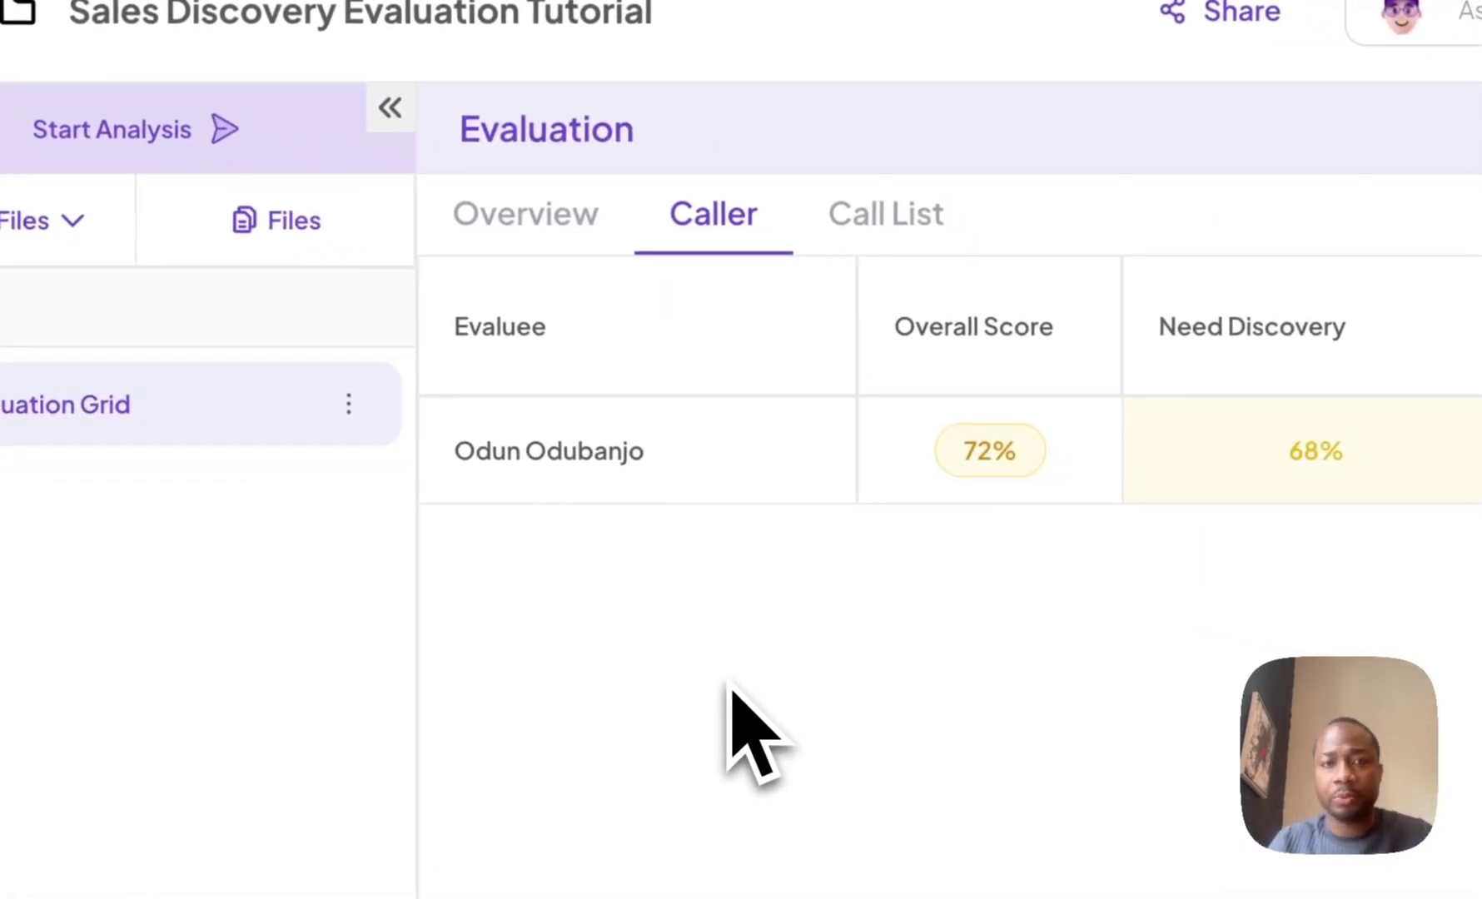
left_click(504, 228)
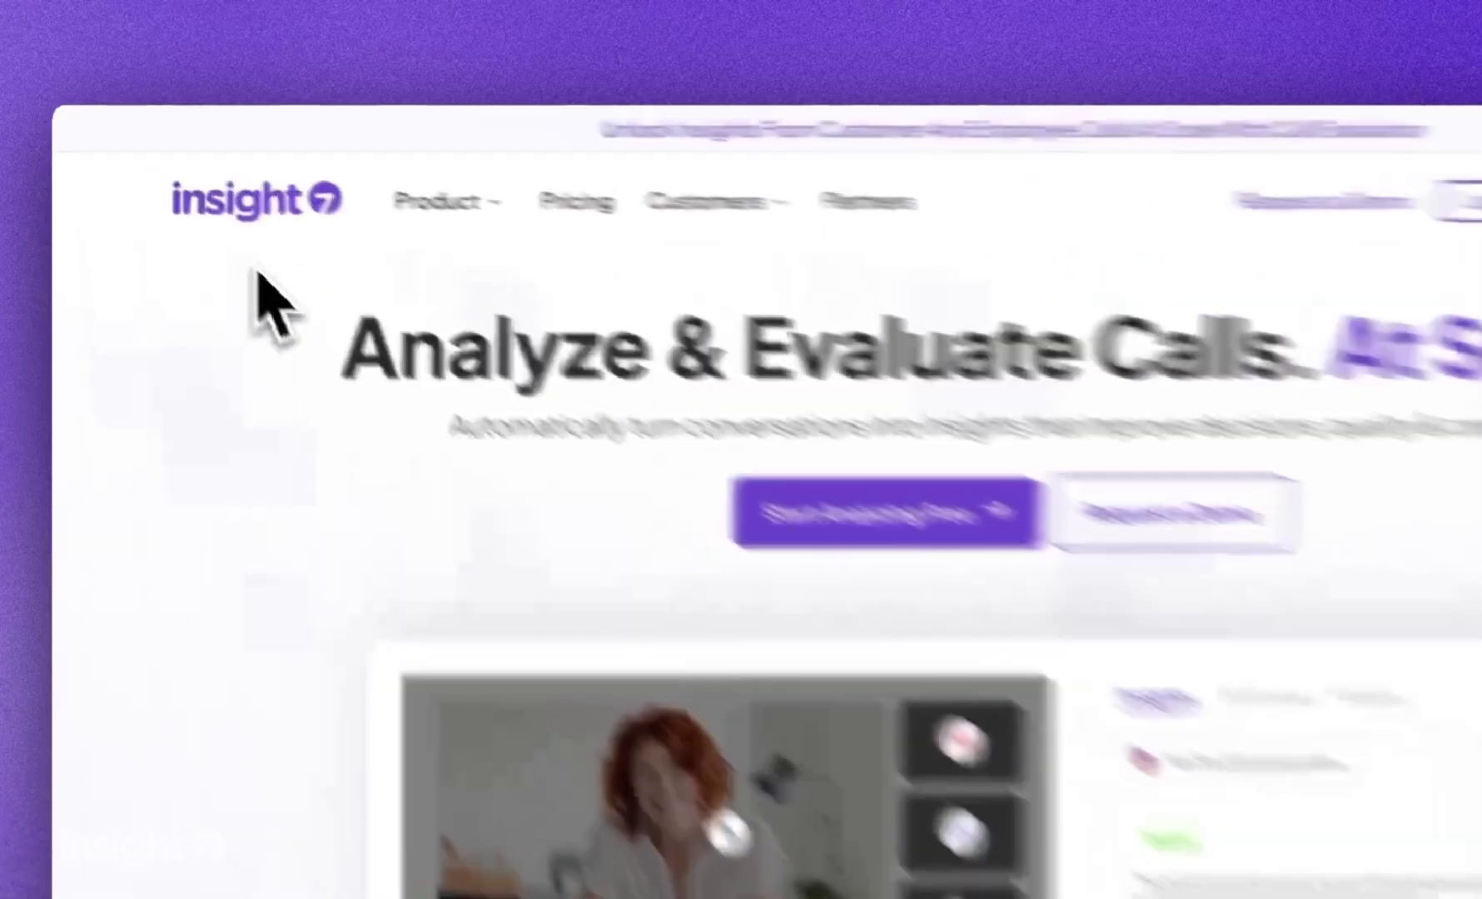
Step: Browse the Insight7 home page from the call analysis use cases to the automated reports and scorecards section
scroll(532, 433, "down", 15)
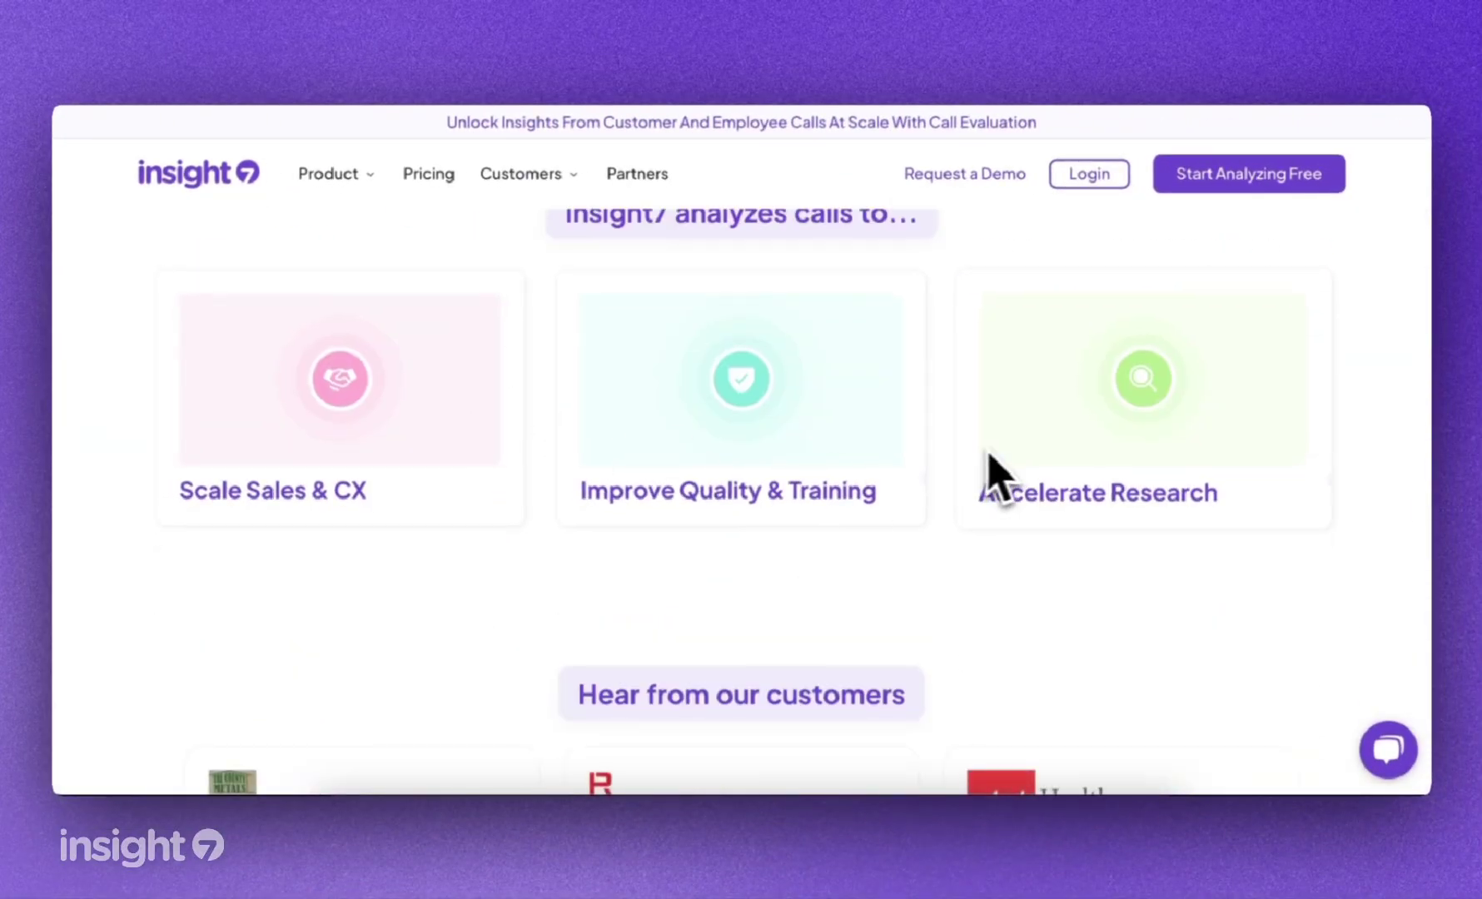
scroll(999, 467, "down", 12)
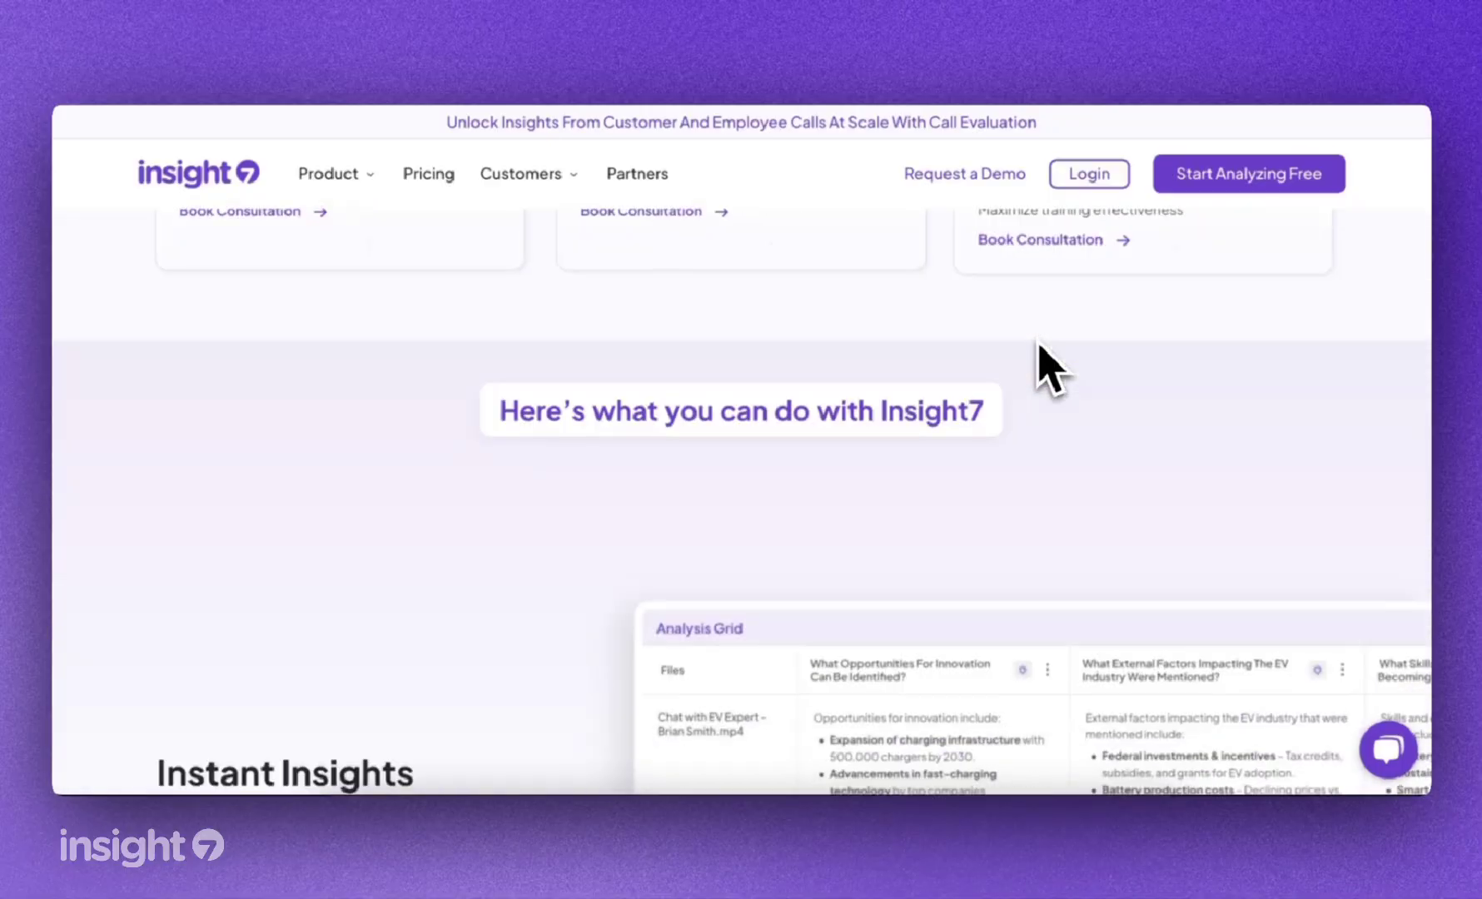
scroll(1051, 370, "down", 4)
scroll(1045, 366, "down", 10)
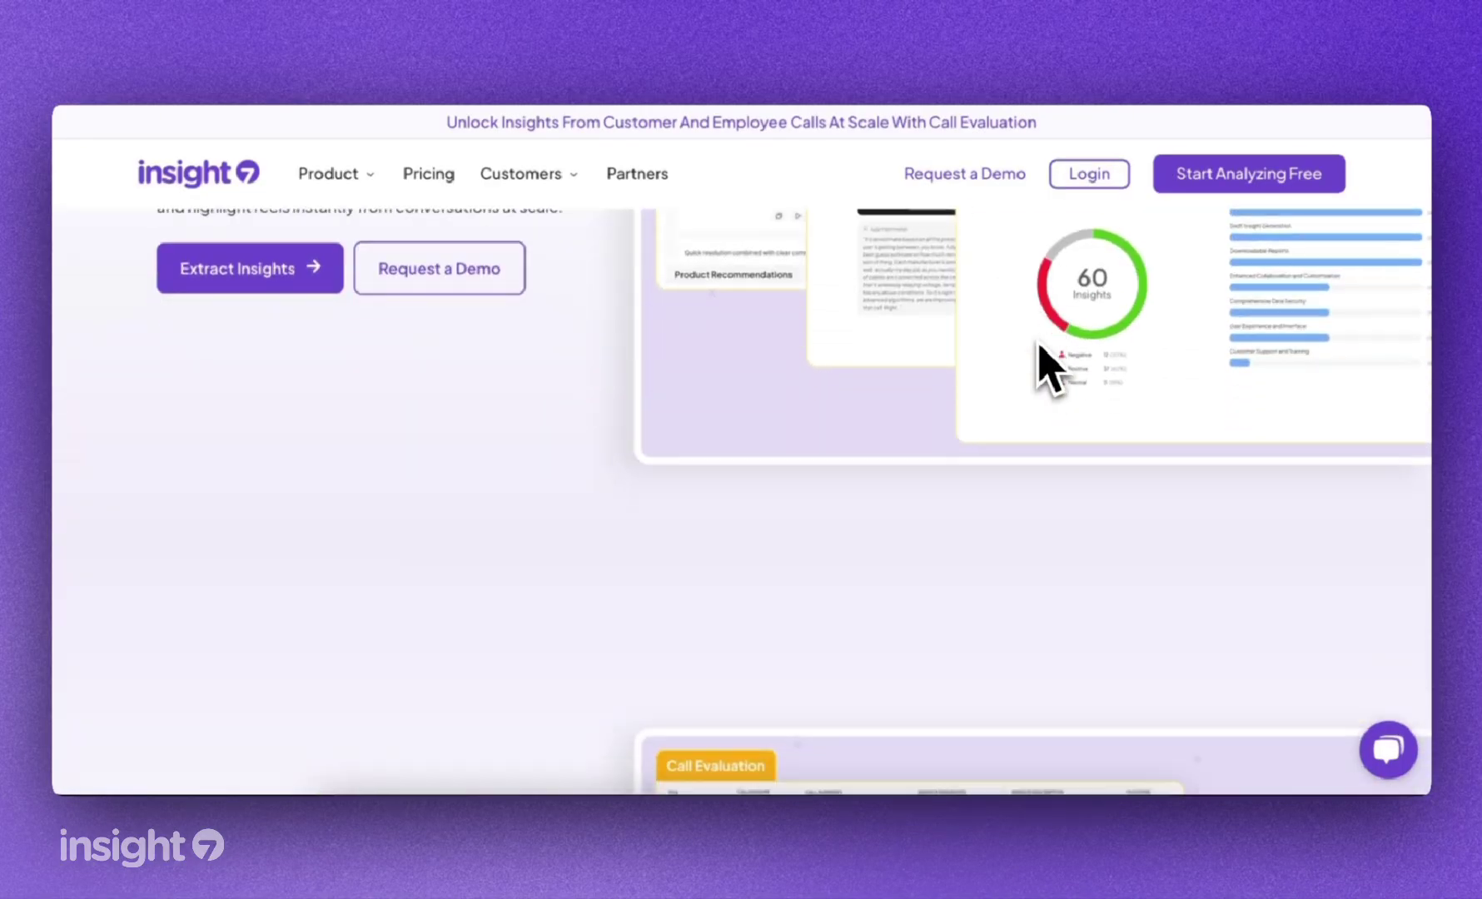
scroll(1038, 343, "down", 8)
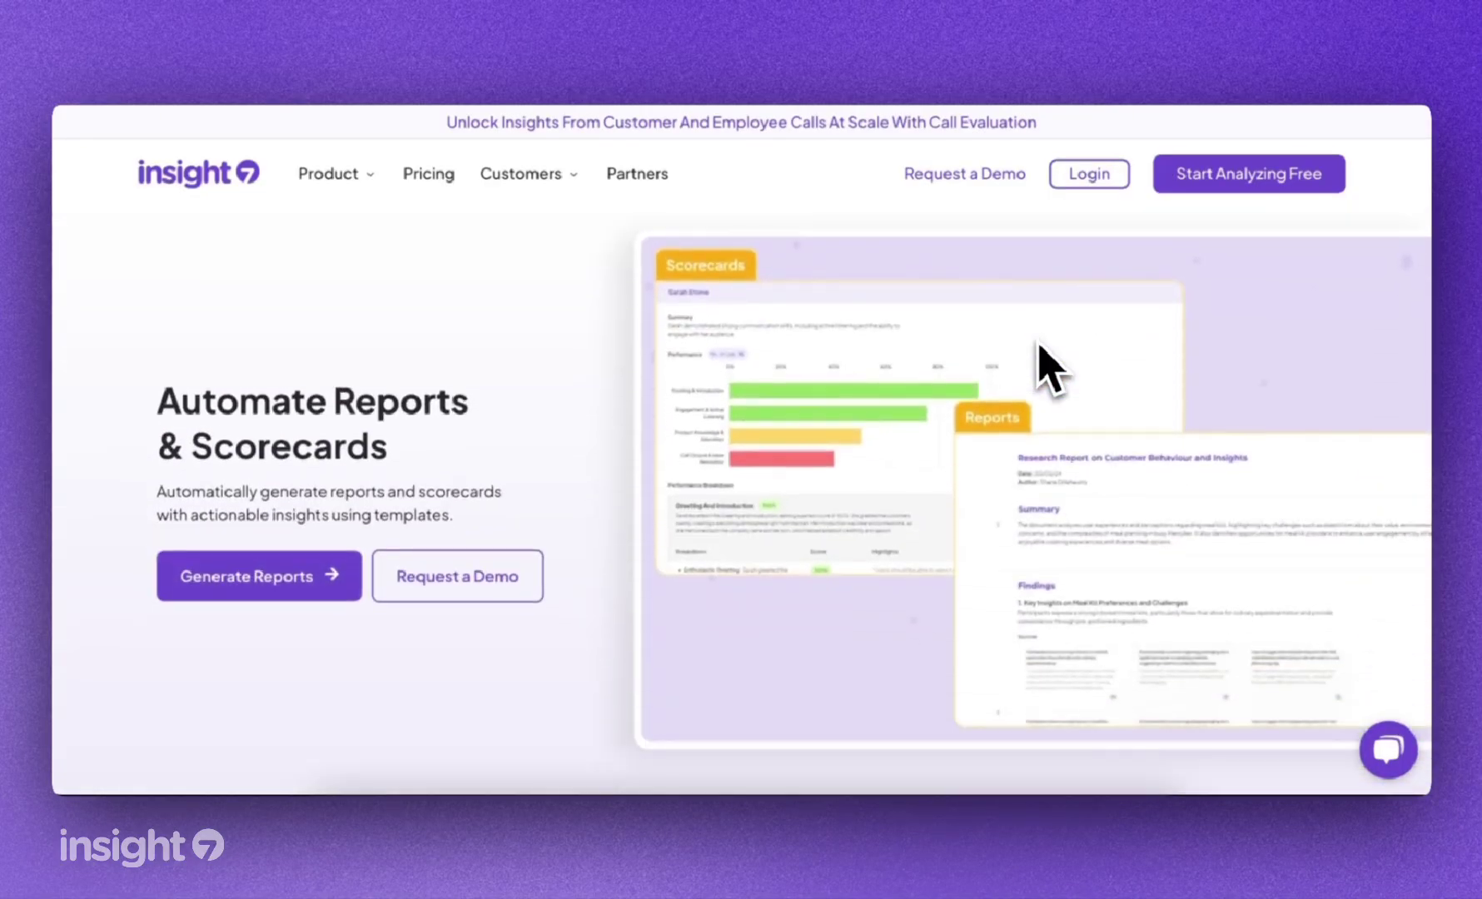